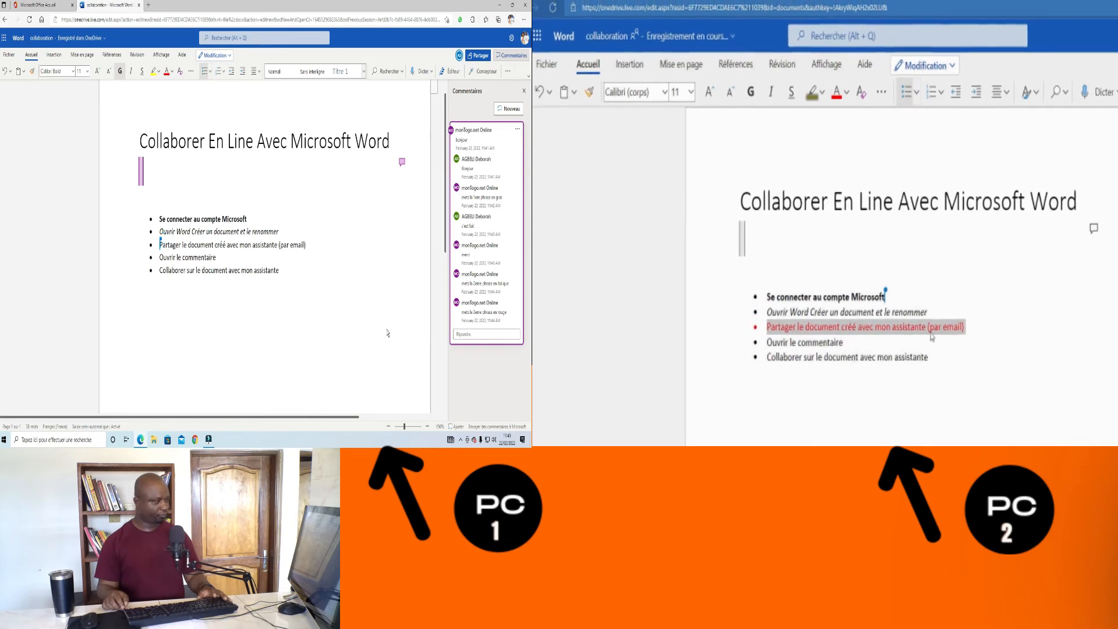
# Step: Expand the comment thread attached to the title and read through its replies
pyautogui.click(975, 324)
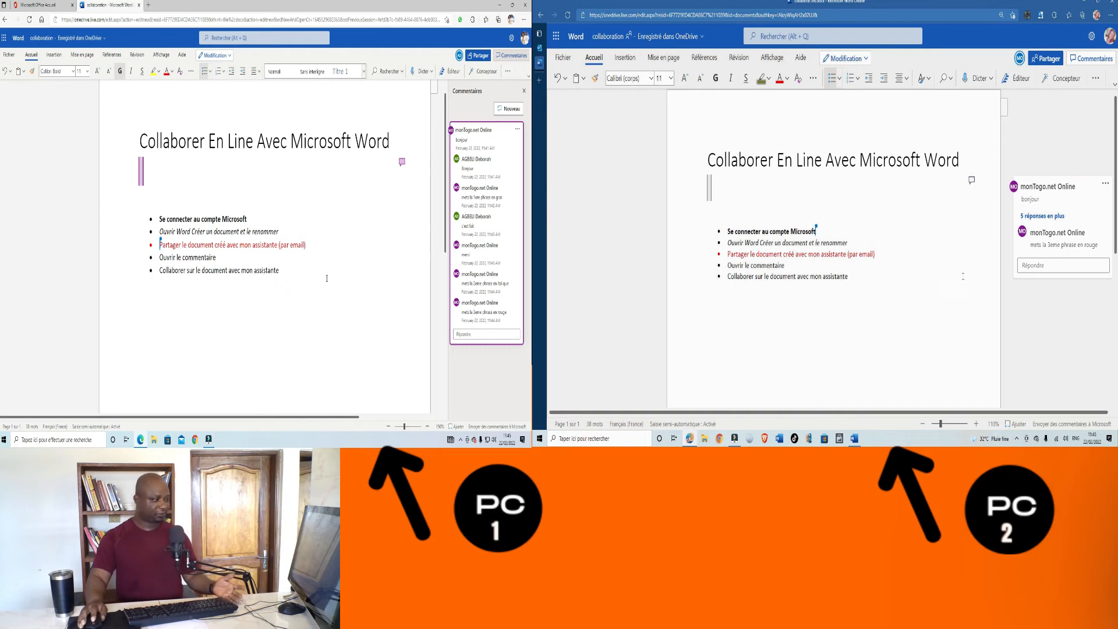
pyautogui.scroll(1, 327, 278)
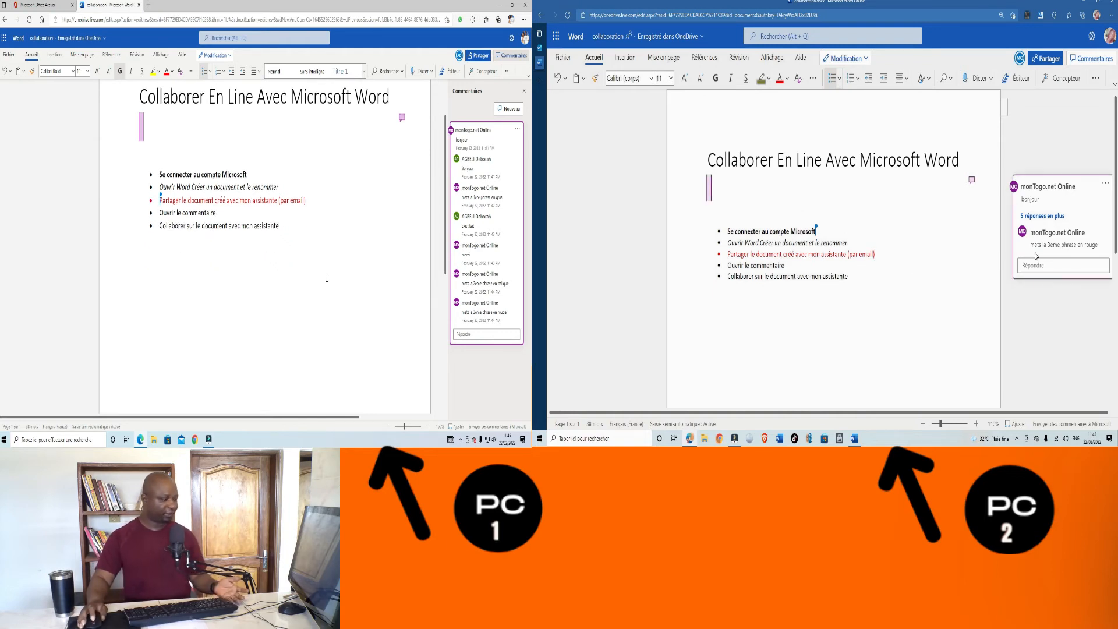
pyautogui.click(1042, 215)
pyautogui.scroll(-1, 1048, 233)
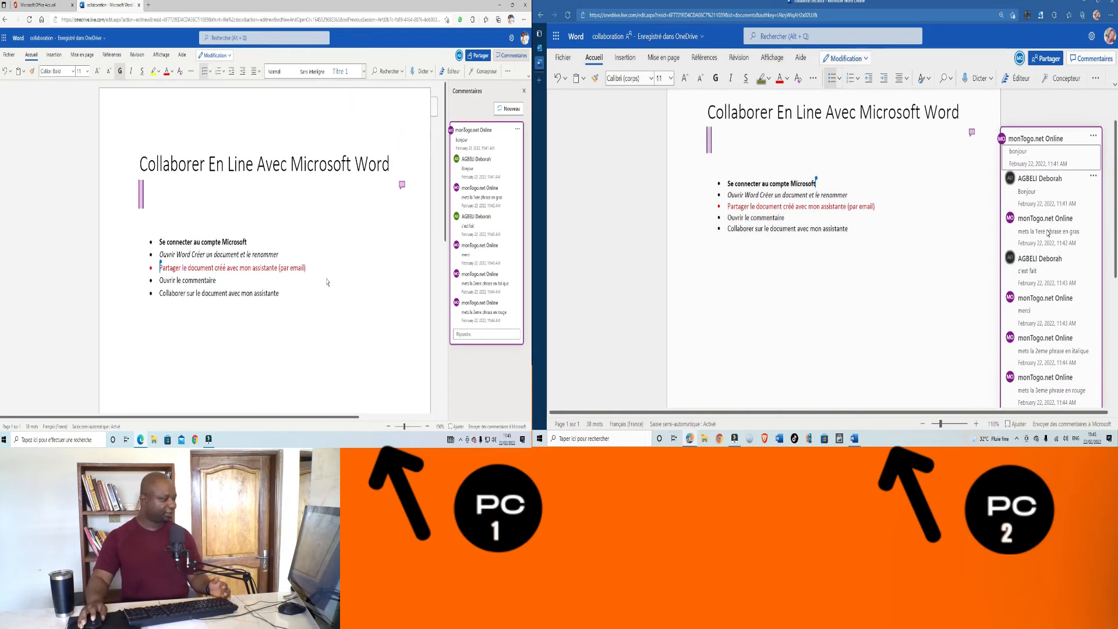
pyautogui.scroll(-3, 1048, 233)
# Step: Remove the empty lines between the title and the bulleted list
pyautogui.click(174, 221)
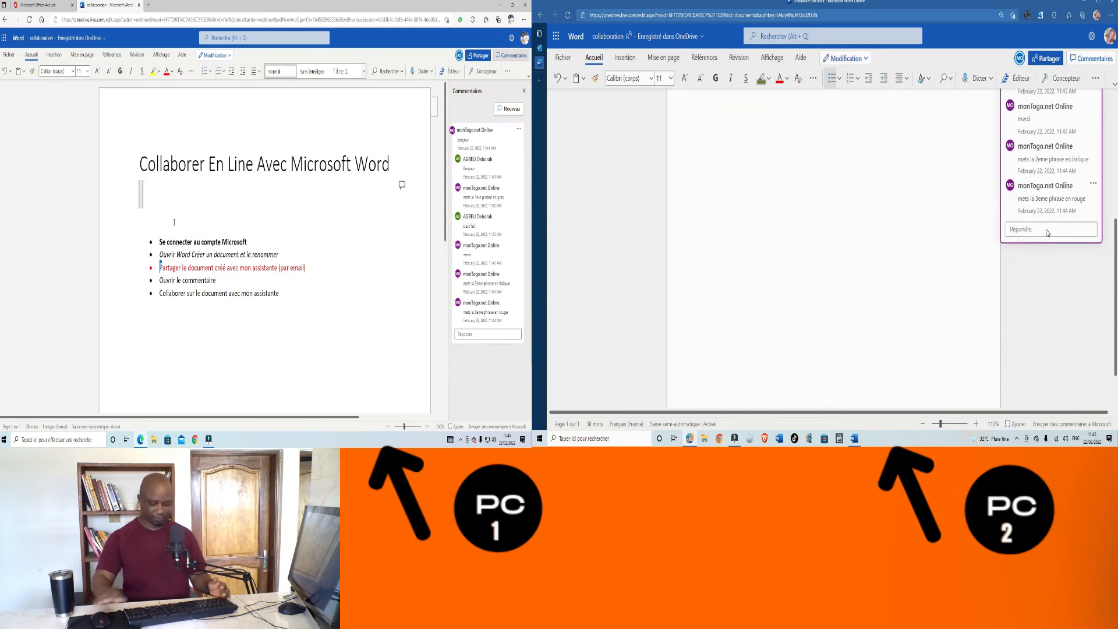
pyautogui.scroll(5, 1047, 233)
pyautogui.press('BackSpace')
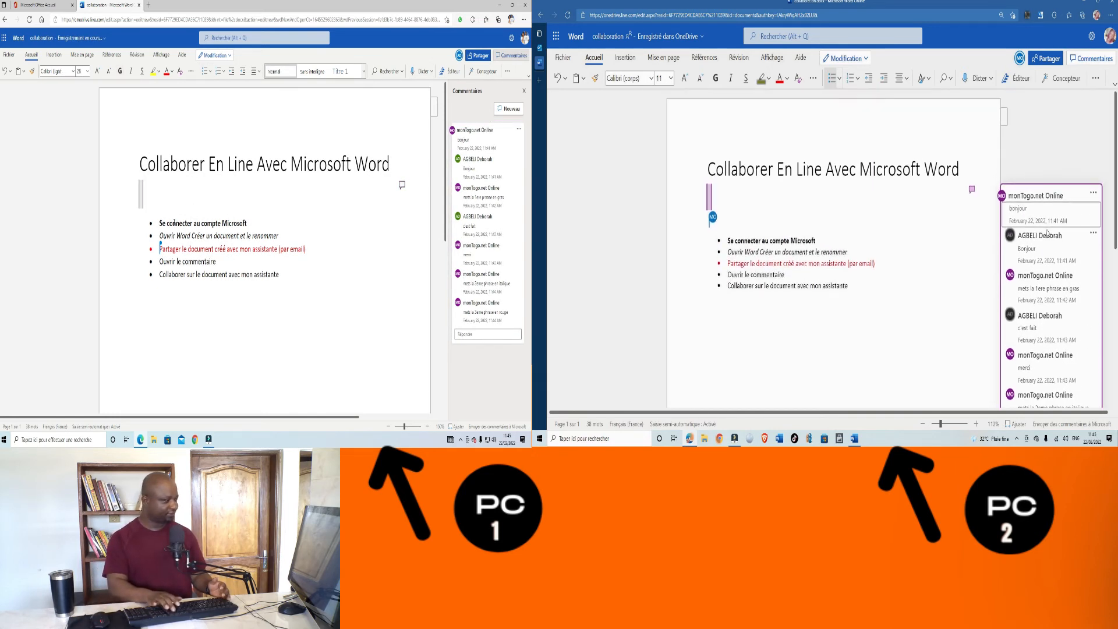
pyautogui.press('BackSpace')
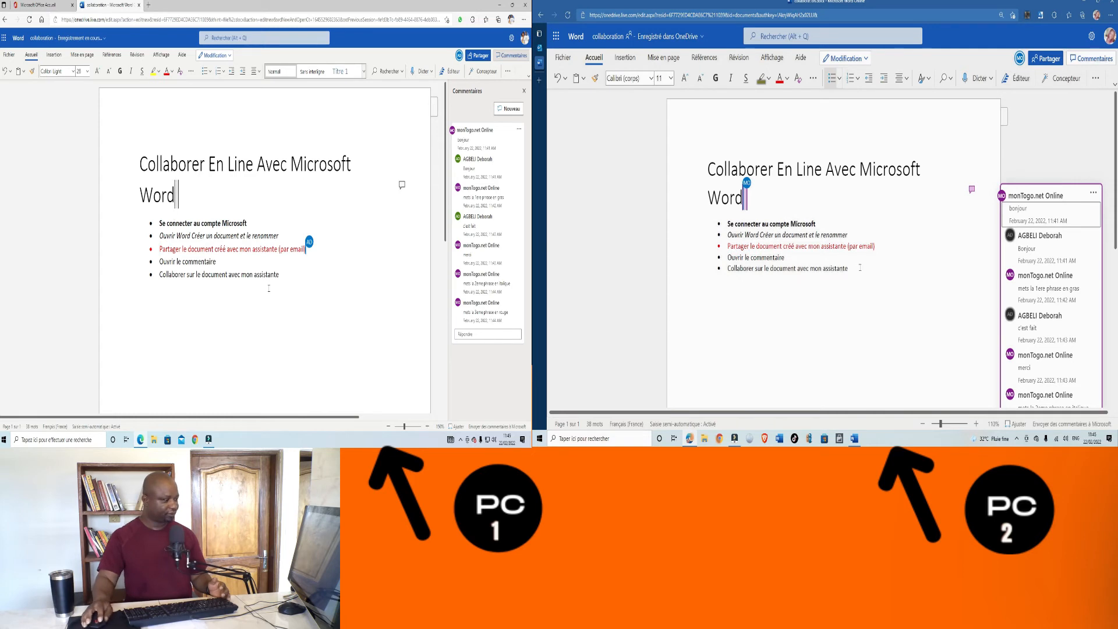
pyautogui.click(296, 296)
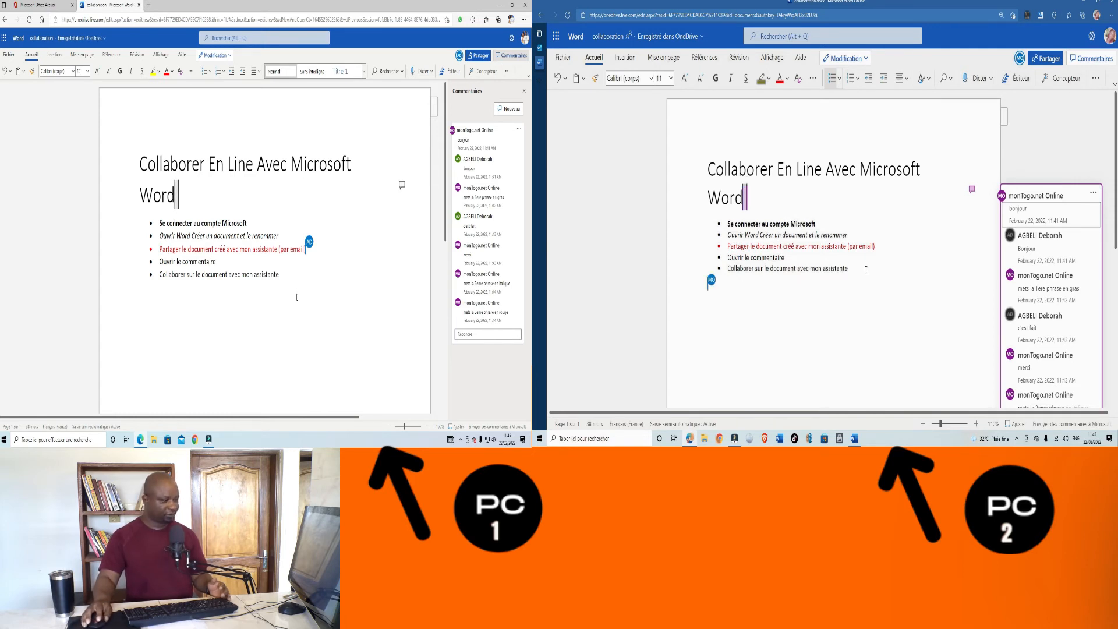
pyautogui.click(866, 269)
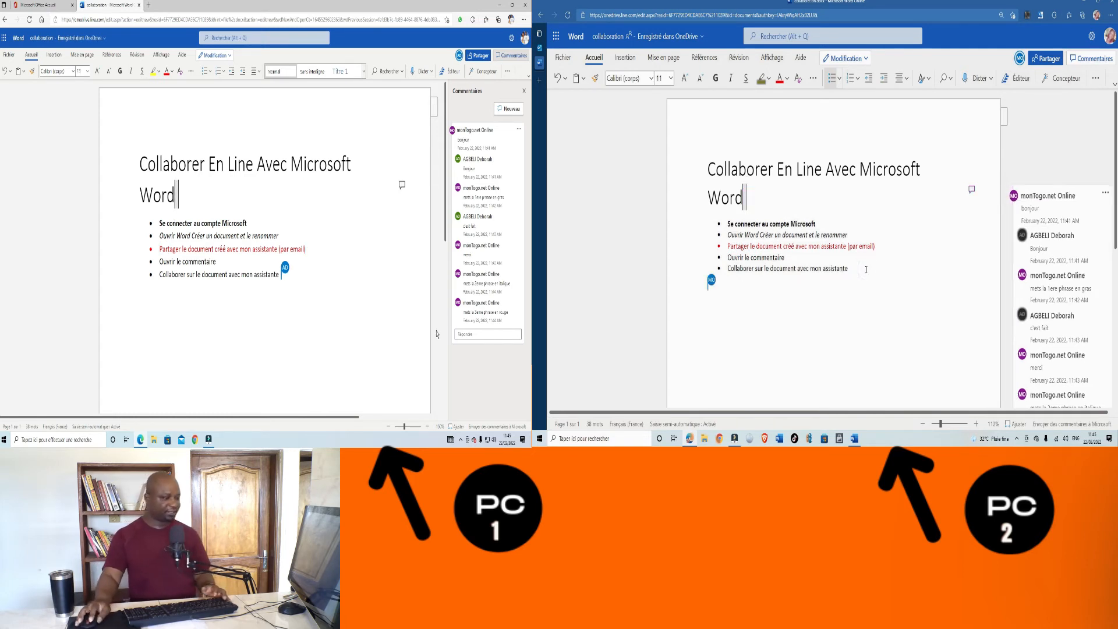
pyautogui.click(292, 277)
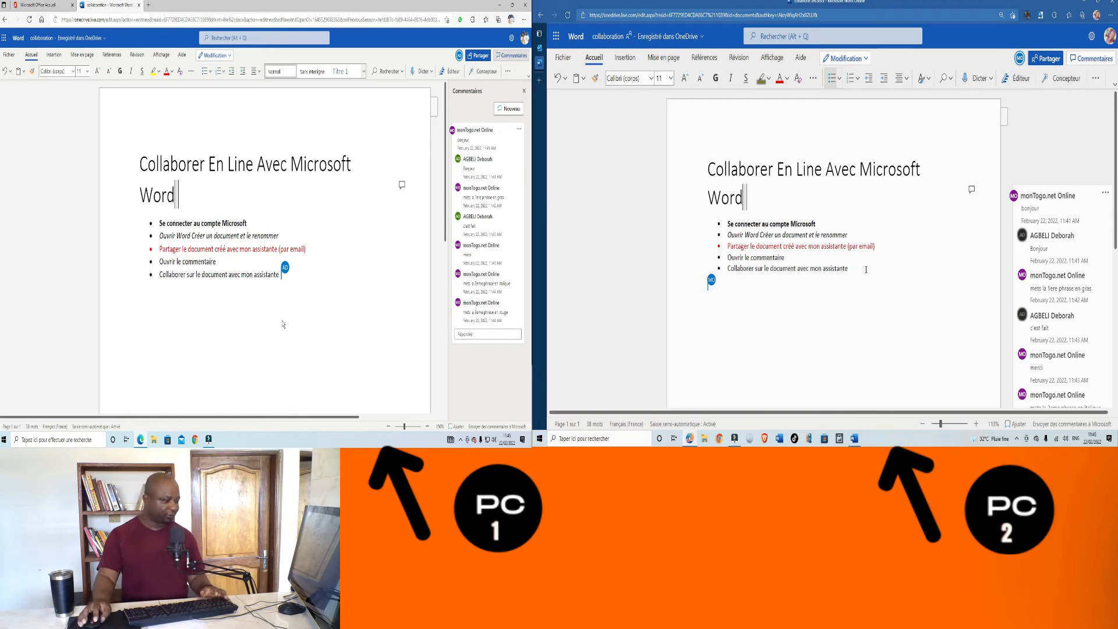
# Step: Post the reply "insere une photo dans le document" in the title's comment thread
pyautogui.click(466, 328)
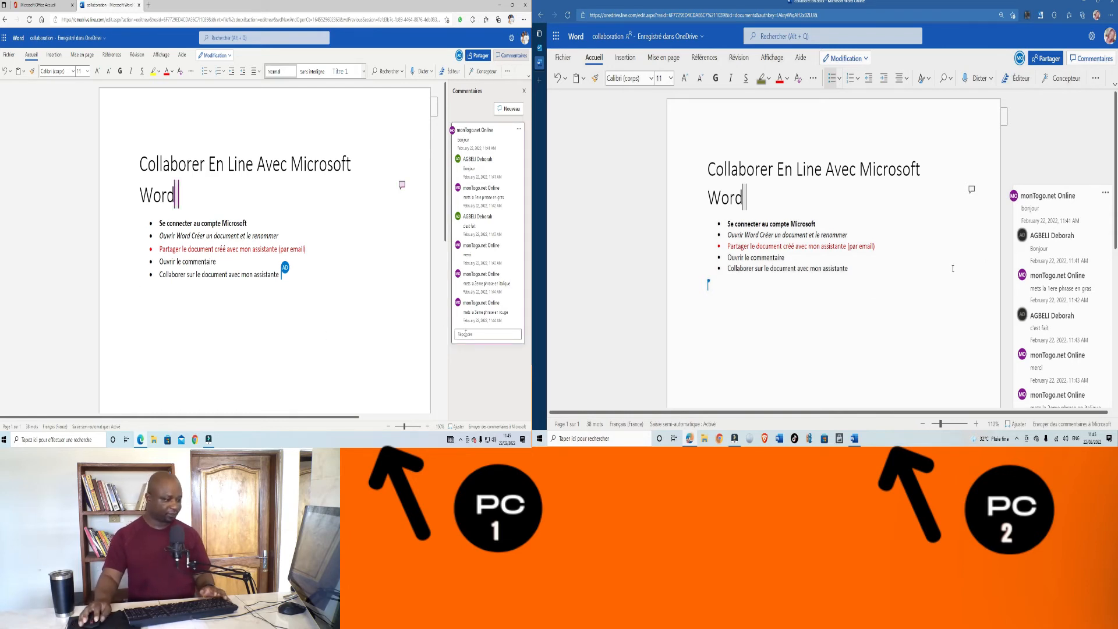
pyautogui.click(464, 334)
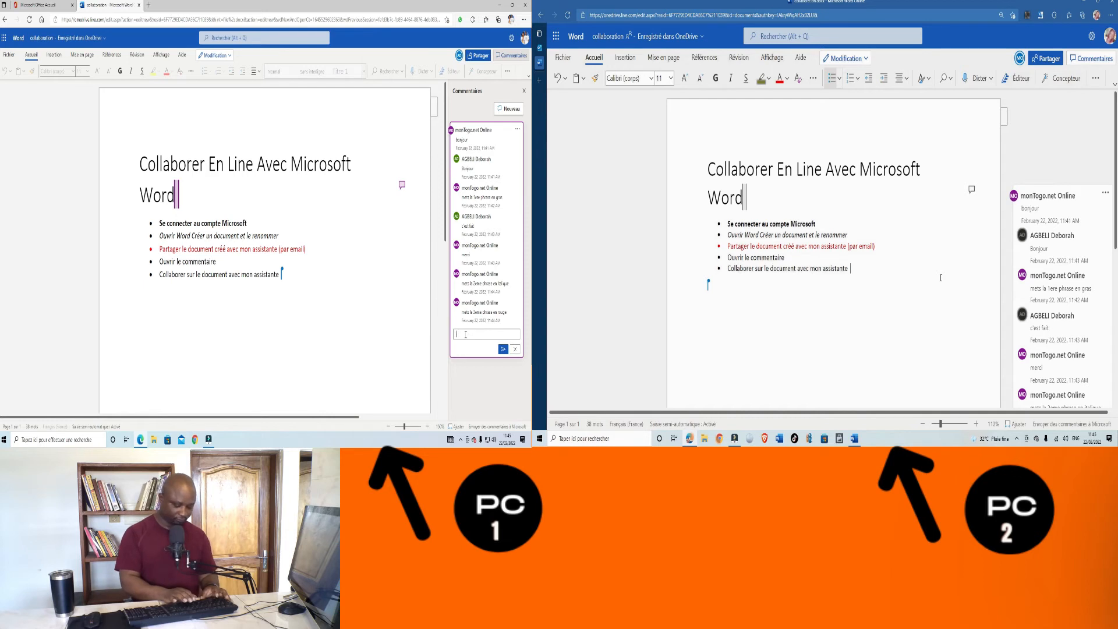
pyautogui.write('insere')
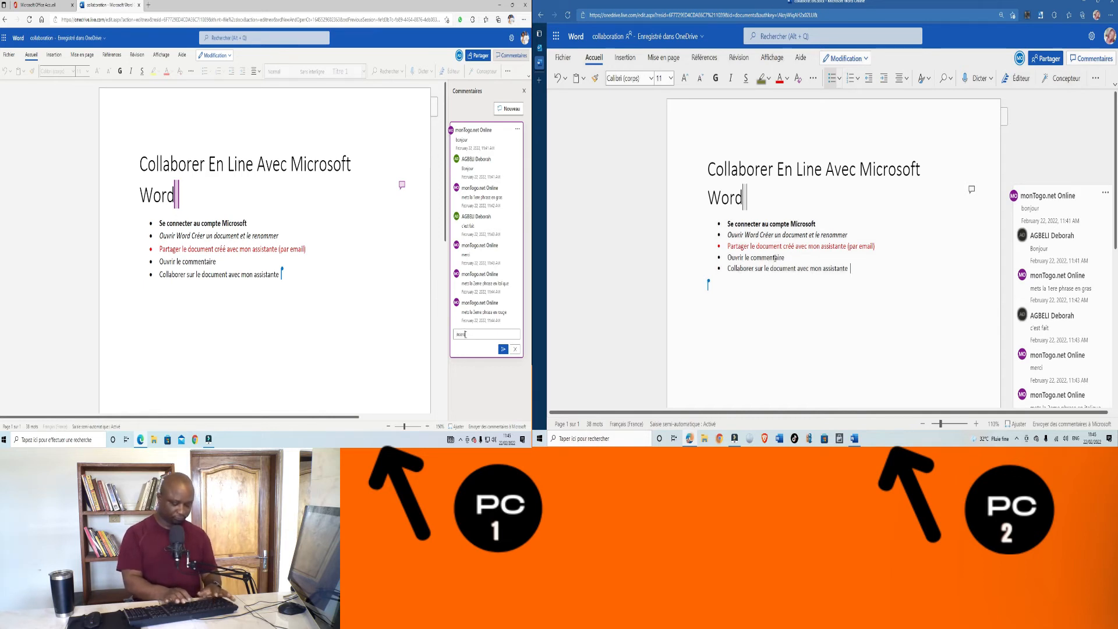
pyautogui.write(' une ph')
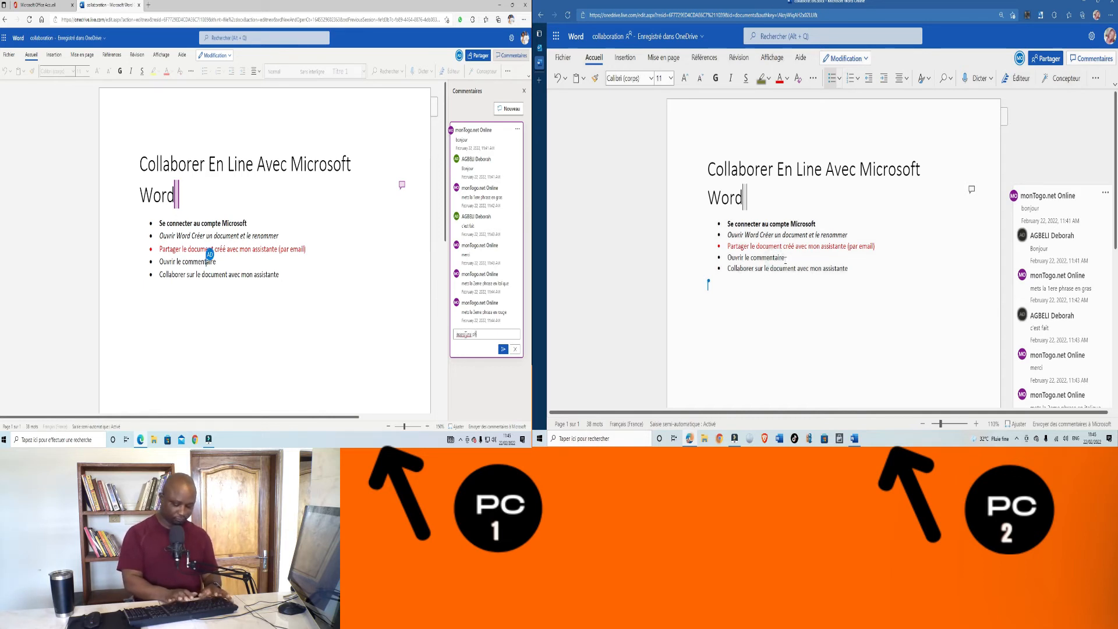
pyautogui.write('oto de')
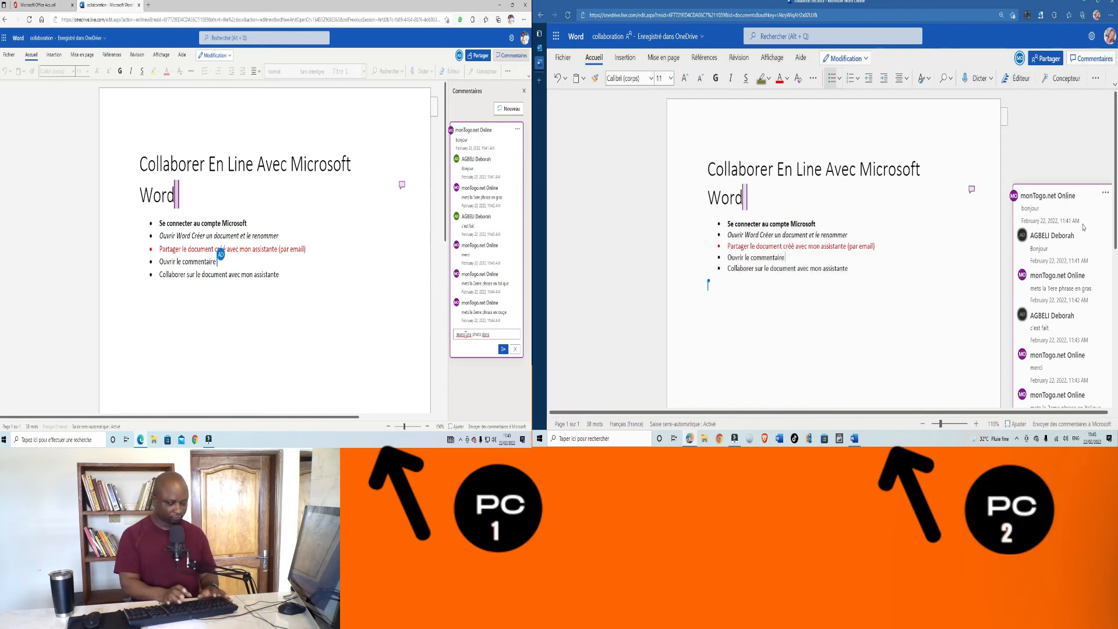
pyautogui.write('ns le do')
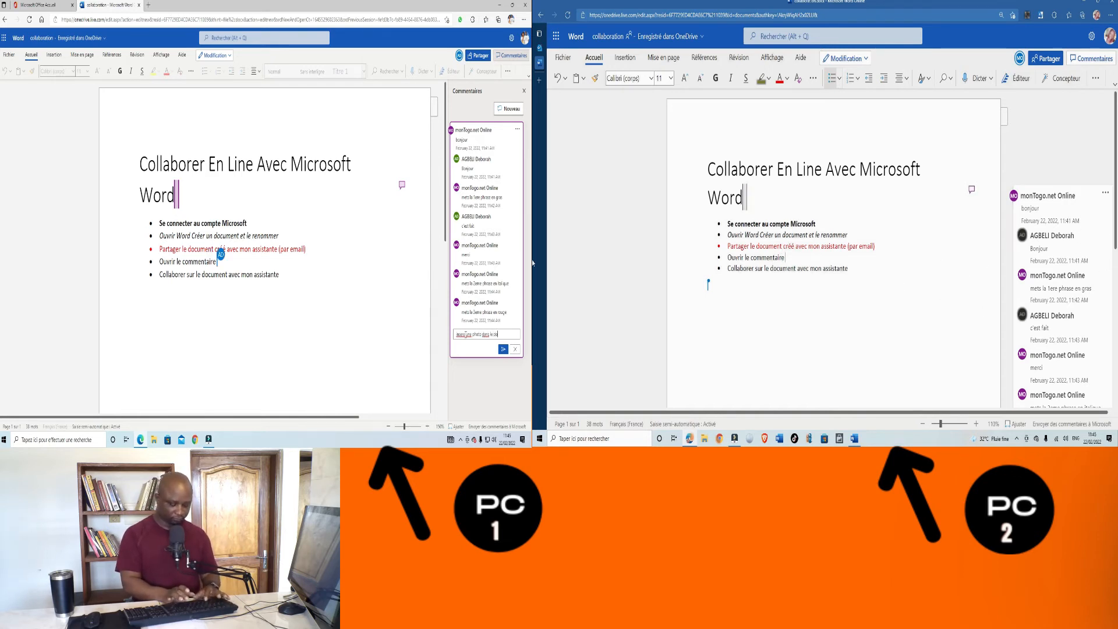
pyautogui.write('cument')
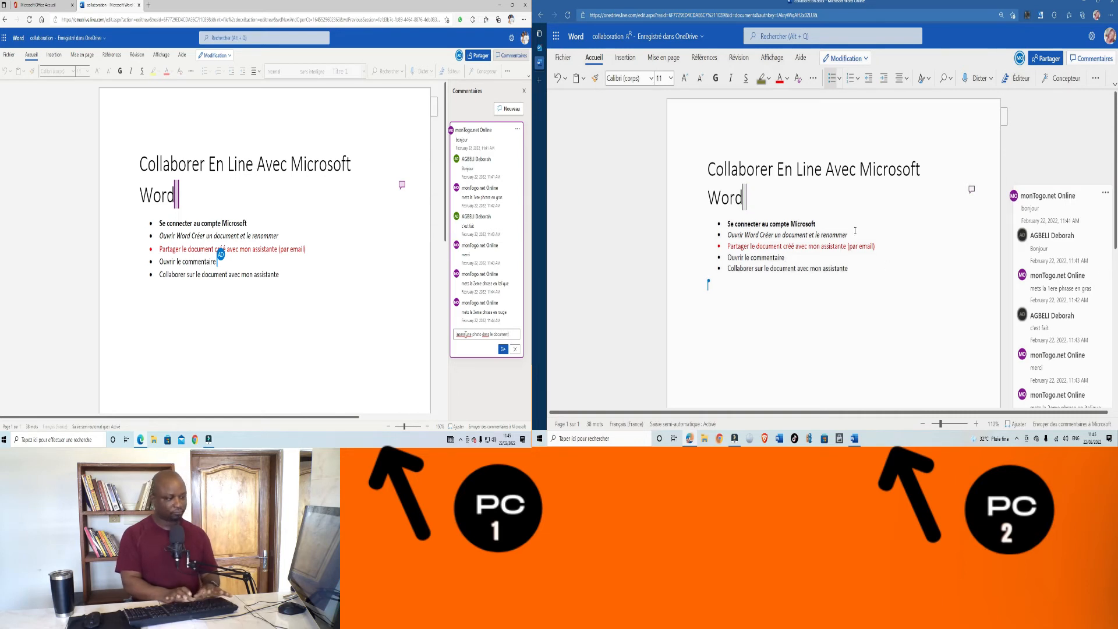
pyautogui.scroll(-3, 858, 237)
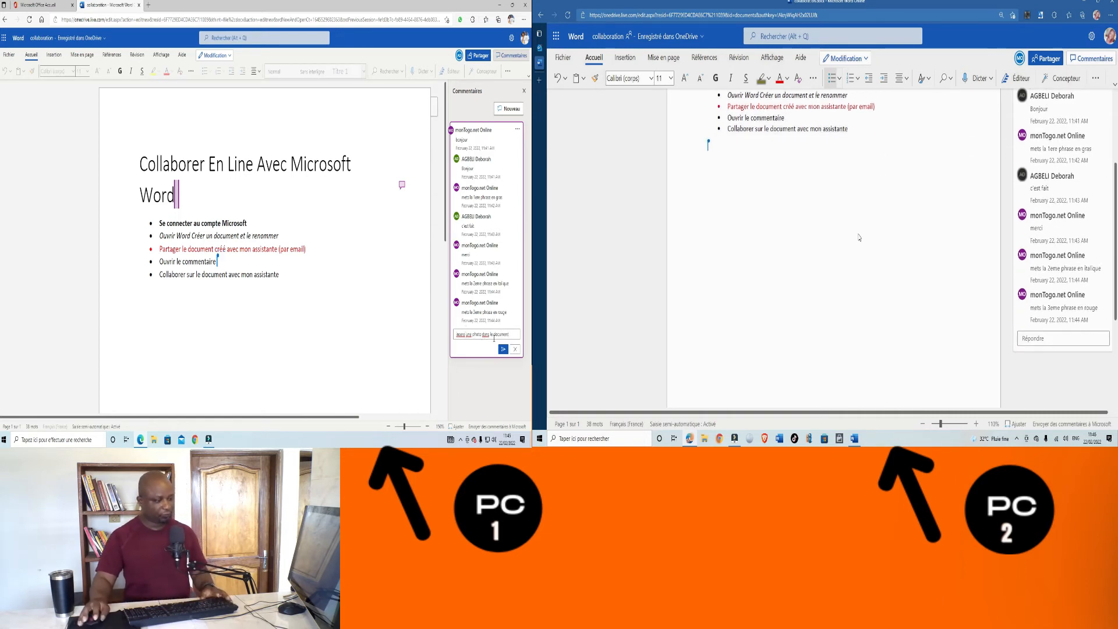
pyautogui.scroll(2, 858, 237)
pyautogui.click(503, 348)
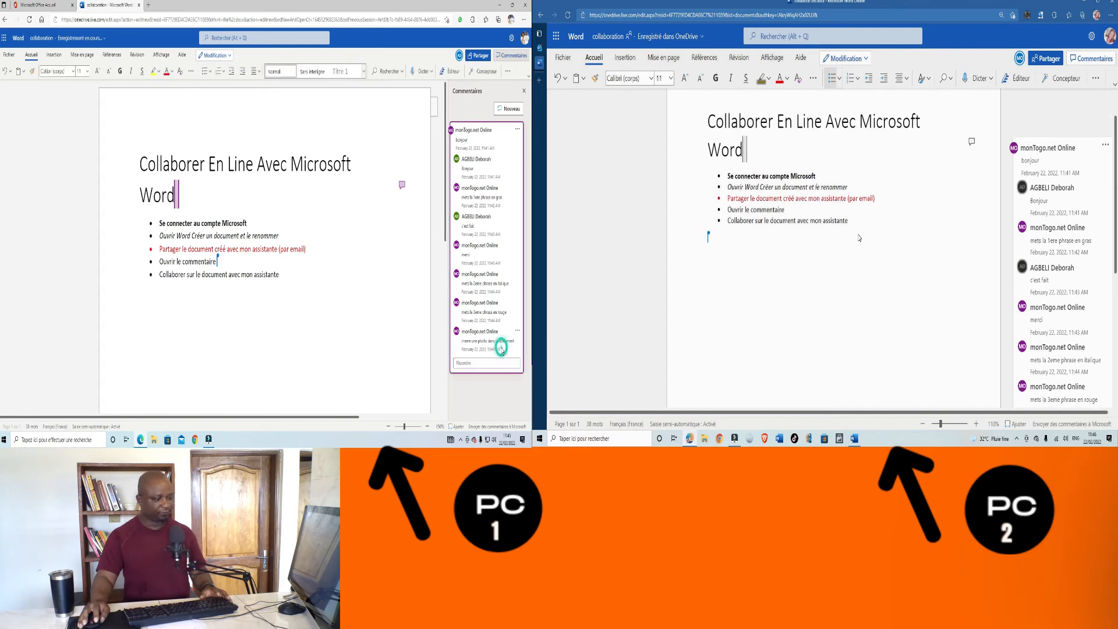
pyautogui.scroll(1, 858, 238)
pyautogui.scroll(-4, 858, 234)
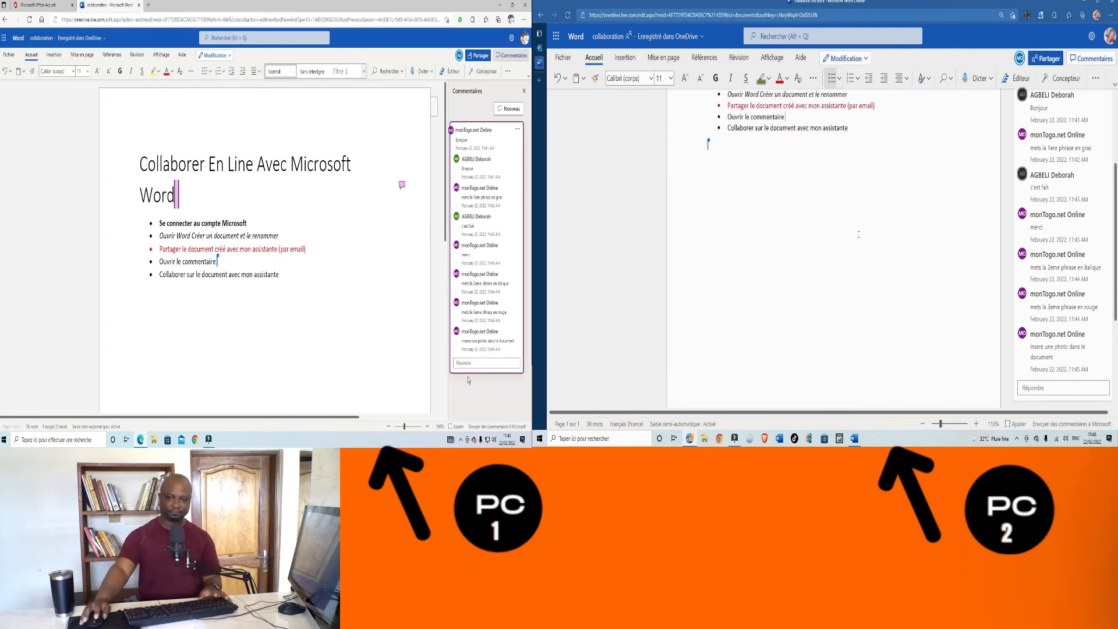
pyautogui.scroll(1, 858, 238)
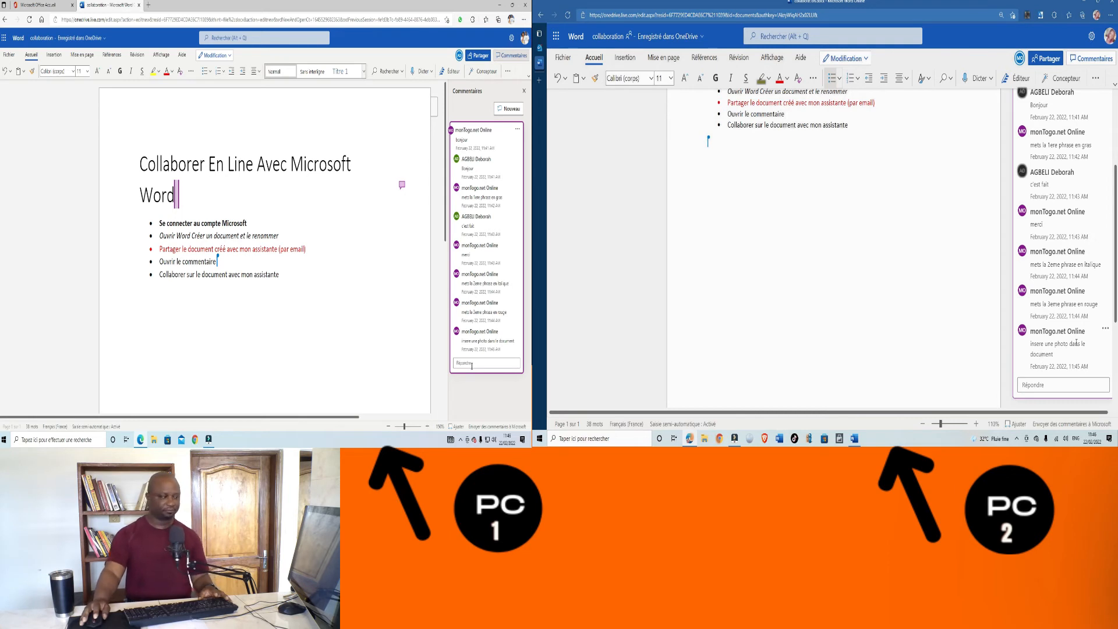
# Step: Add an empty line without a bullet below the last list item, "Collaborer sur le document avec mon assistante"
pyautogui.click(290, 284)
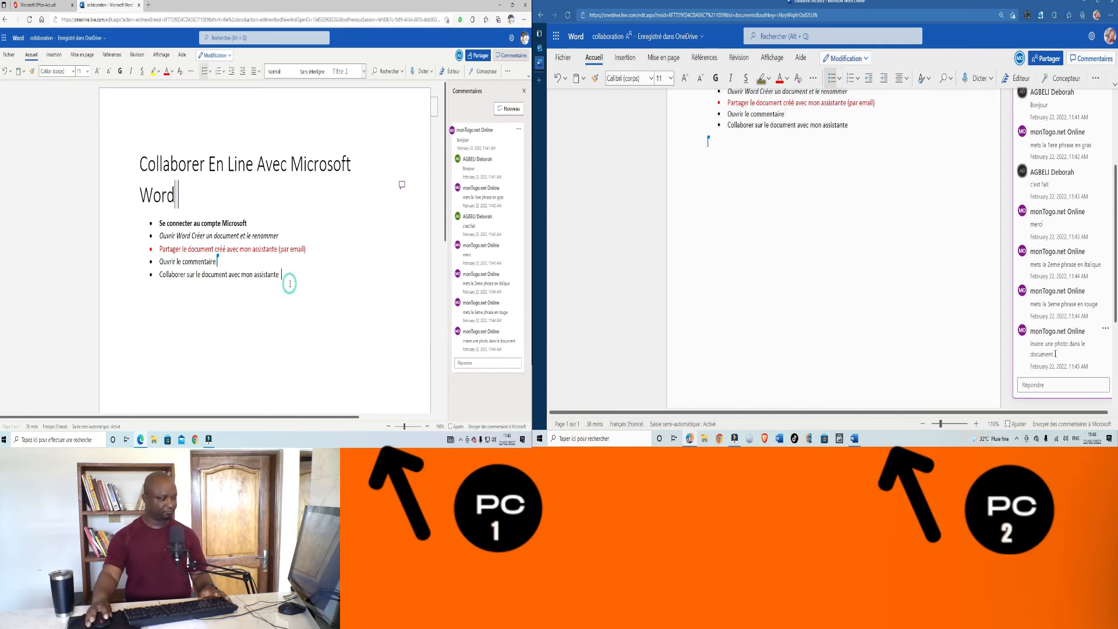
pyautogui.press('Return')
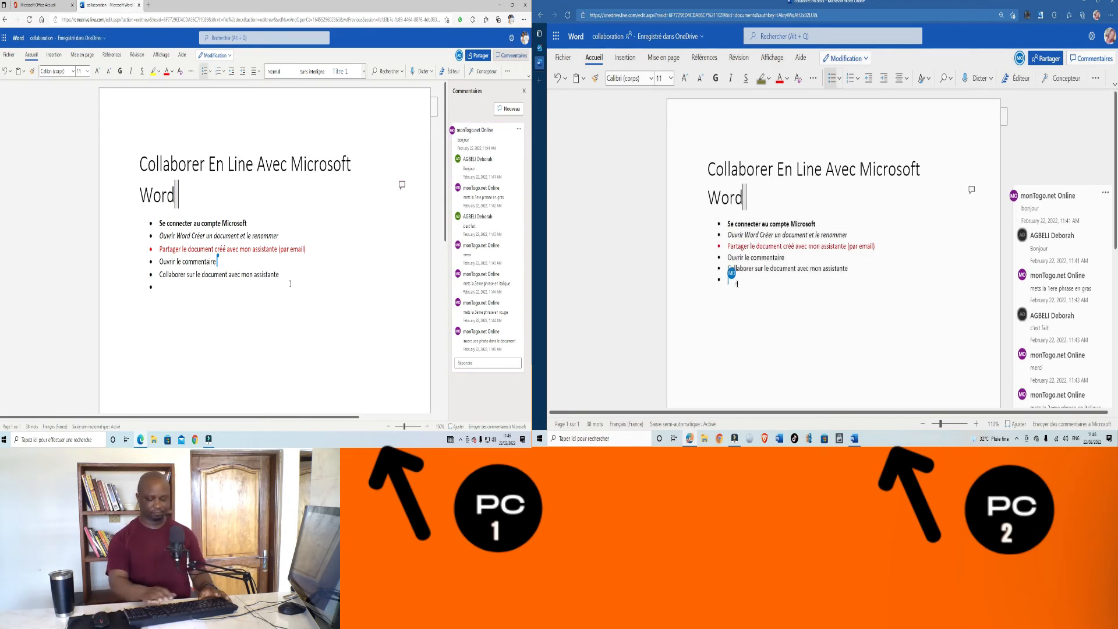
pyautogui.press('Return')
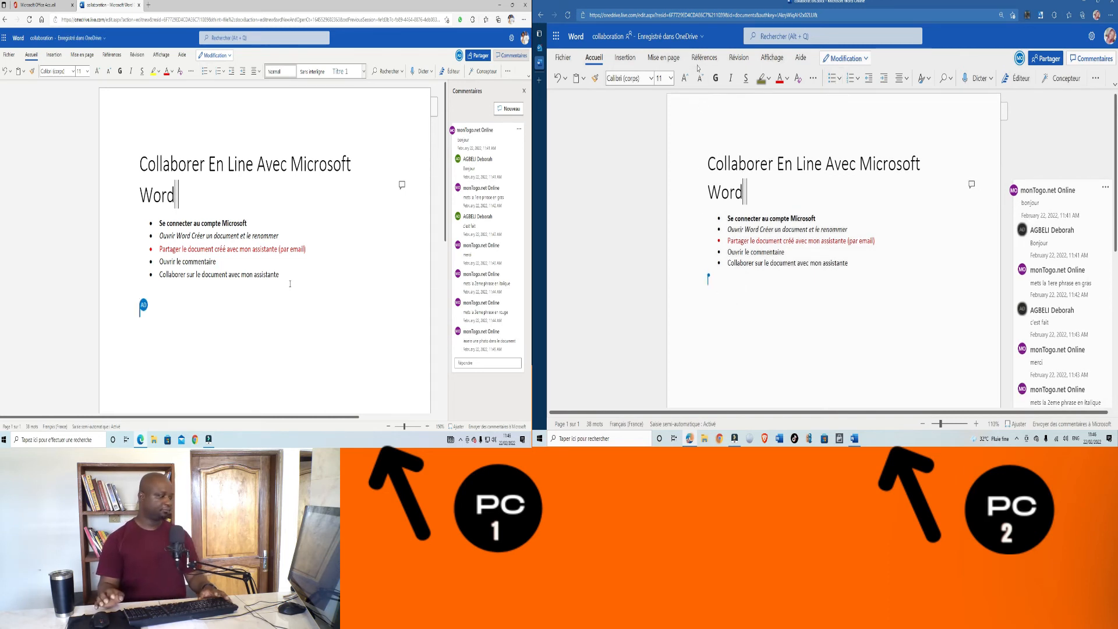
# Step: Insert the image file tn-francais3 from the computer's youtube info folder below the bulleted list
pyautogui.click(621, 59)
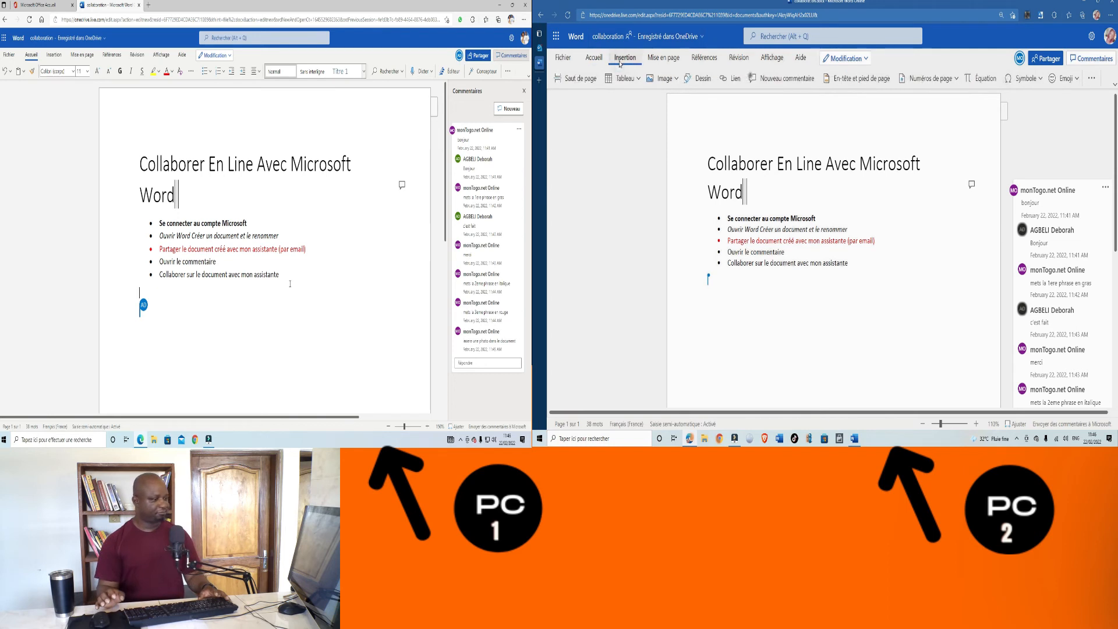
pyautogui.click(662, 82)
pyautogui.click(664, 116)
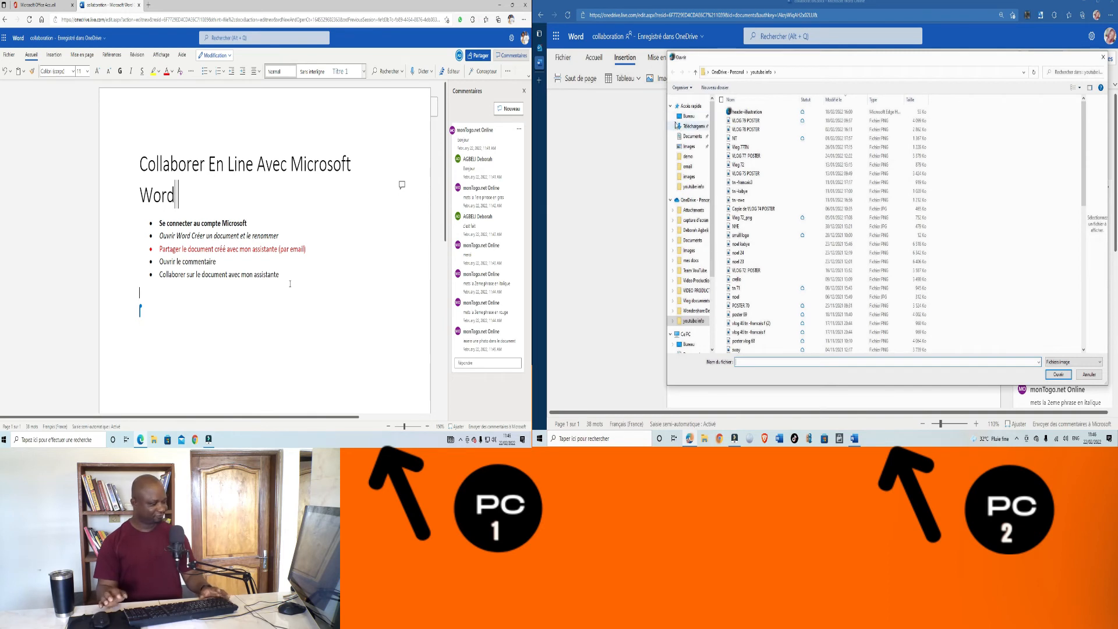
pyautogui.click(749, 184)
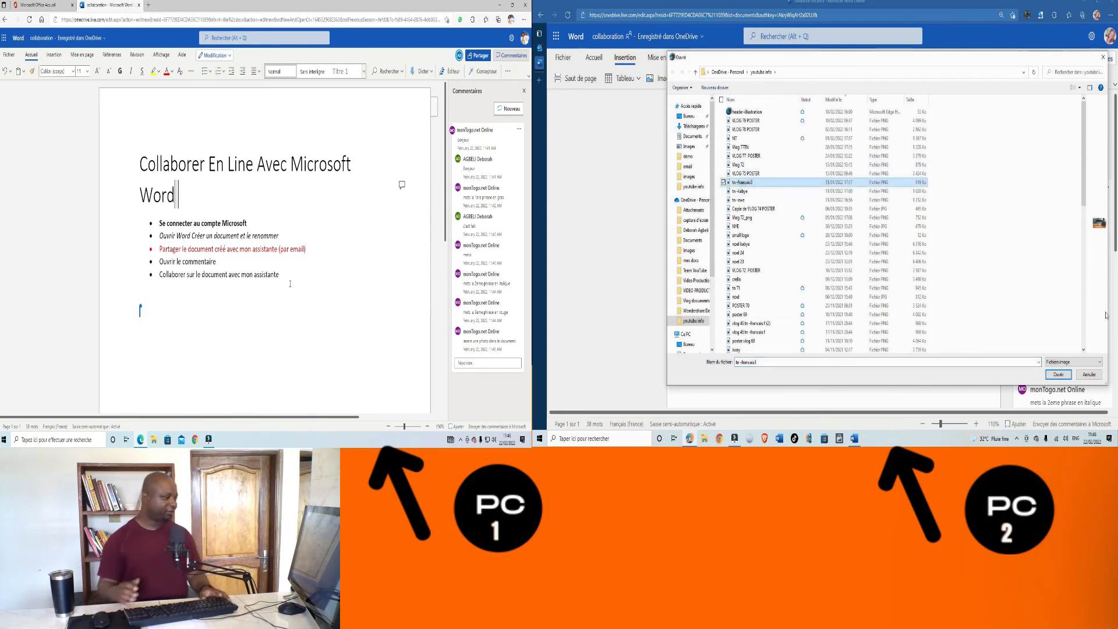
pyautogui.click(1057, 374)
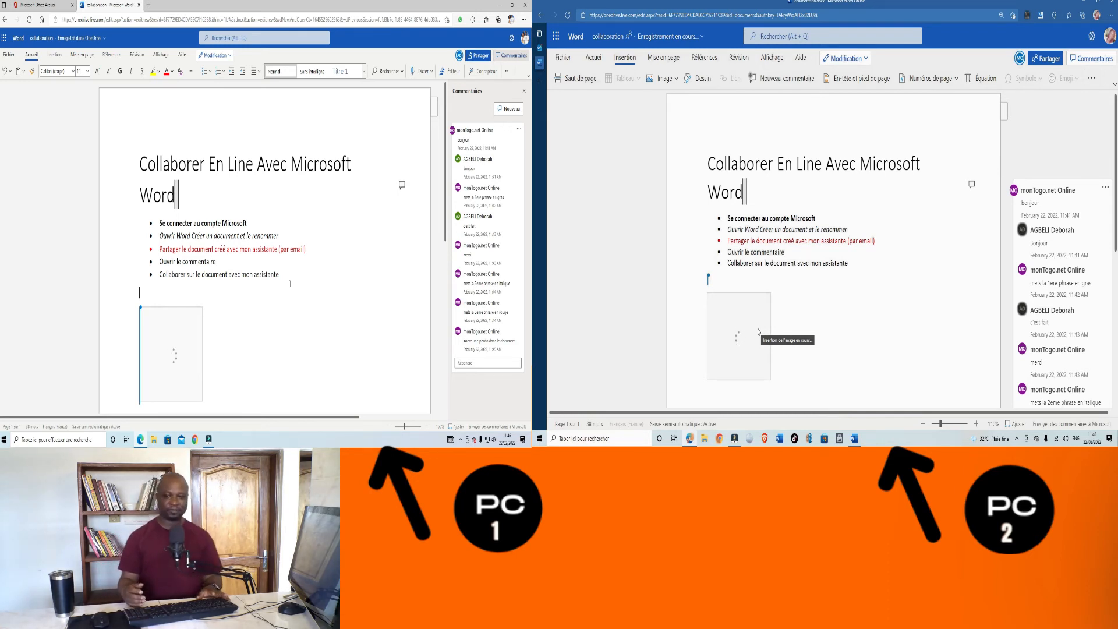
pyautogui.scroll(-5, 1032, 273)
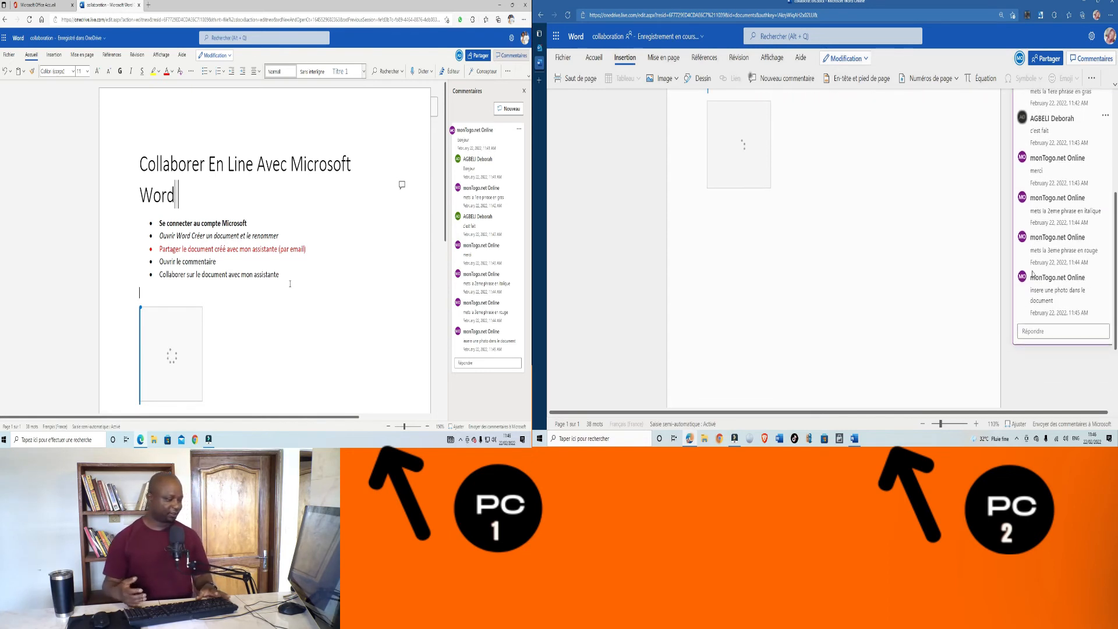
pyautogui.scroll(3, 1033, 274)
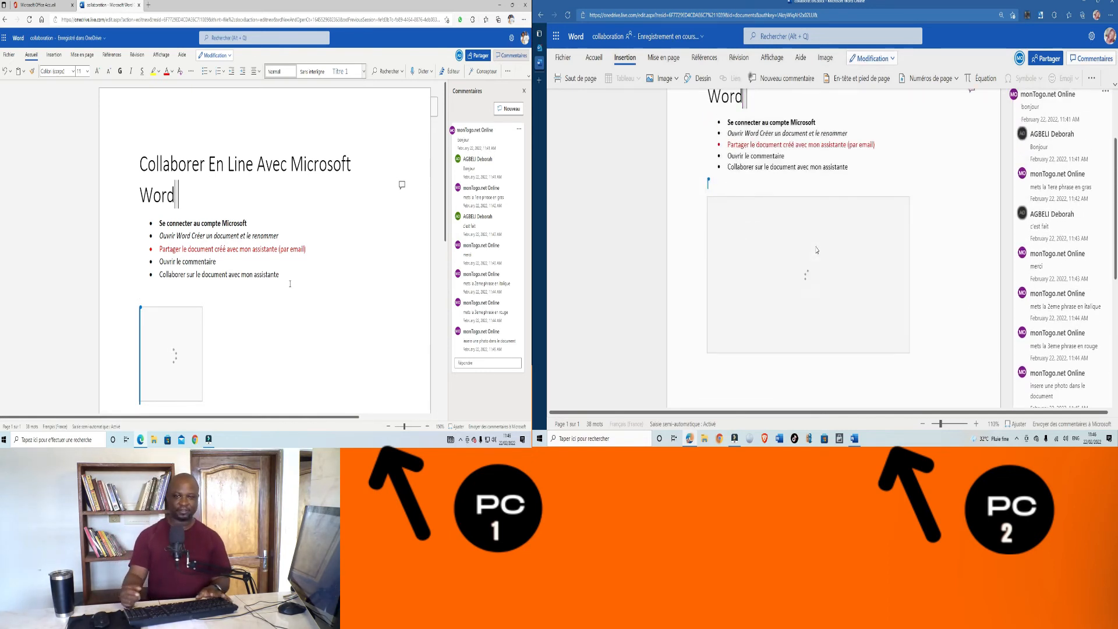
# Step: Insert two empty lines above the image and write "Voici la photo" directly above it
pyautogui.click(722, 184)
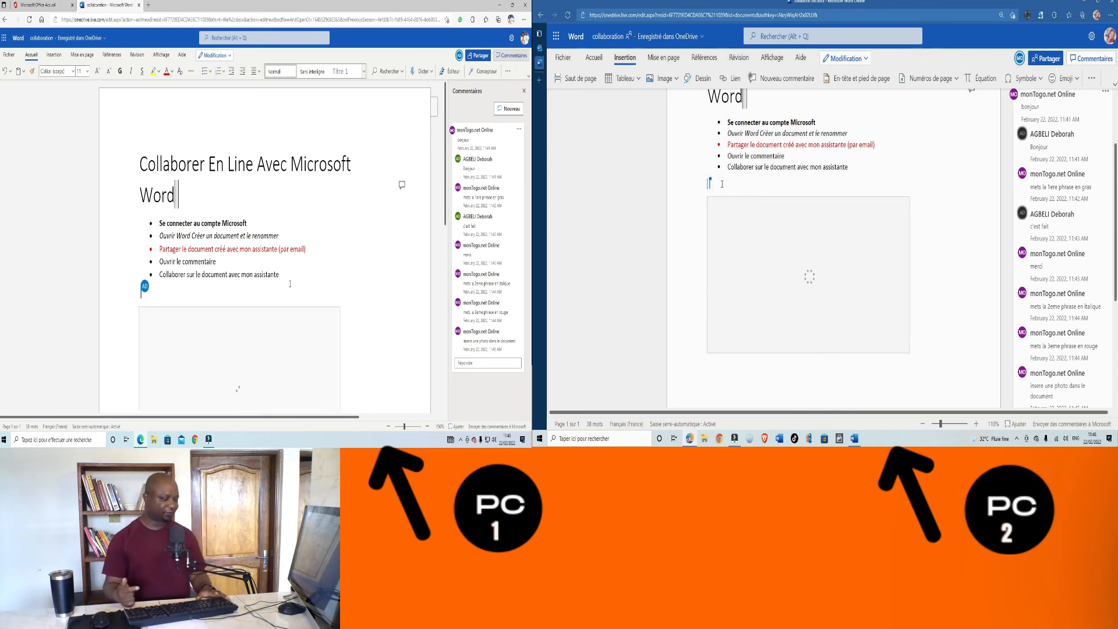
pyautogui.press('Return')
pyautogui.press('Return')
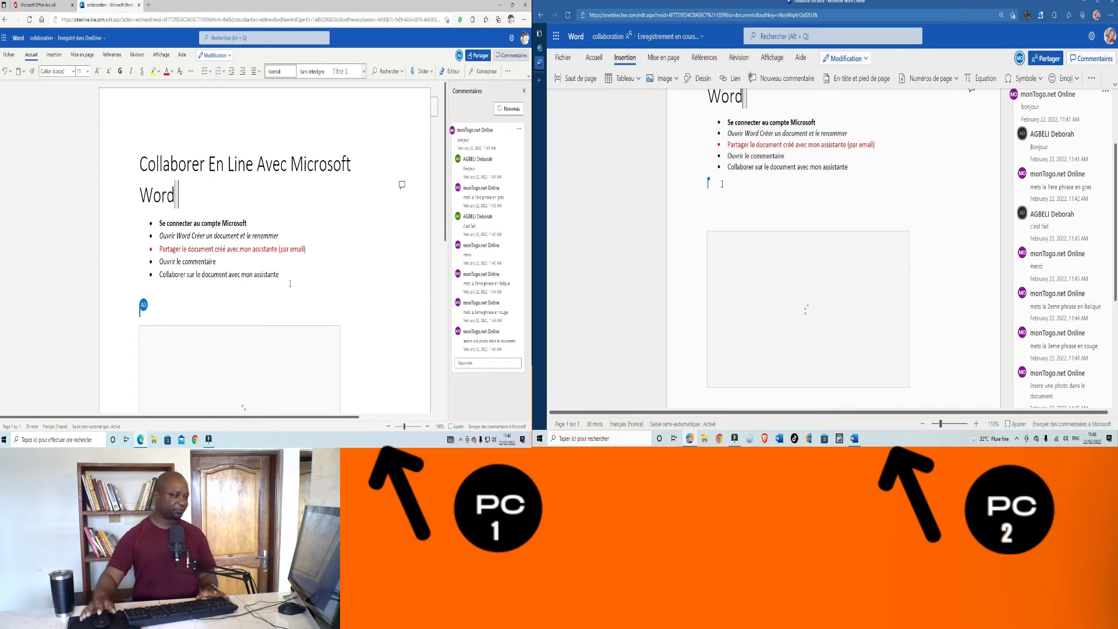
pyautogui.scroll(-2, 289, 284)
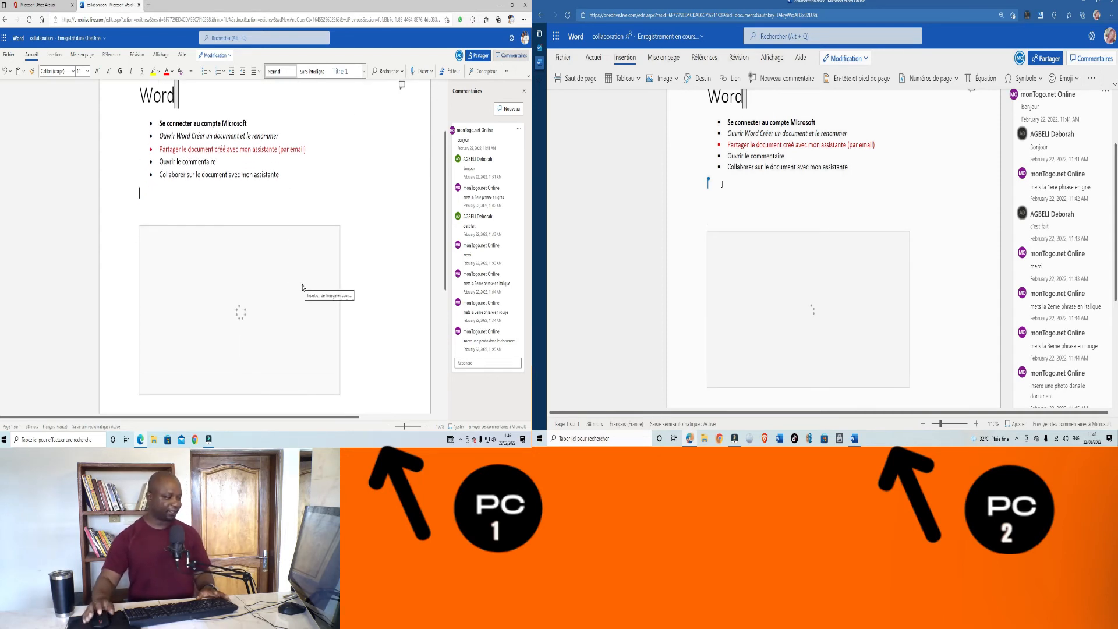
pyautogui.write('Vo')
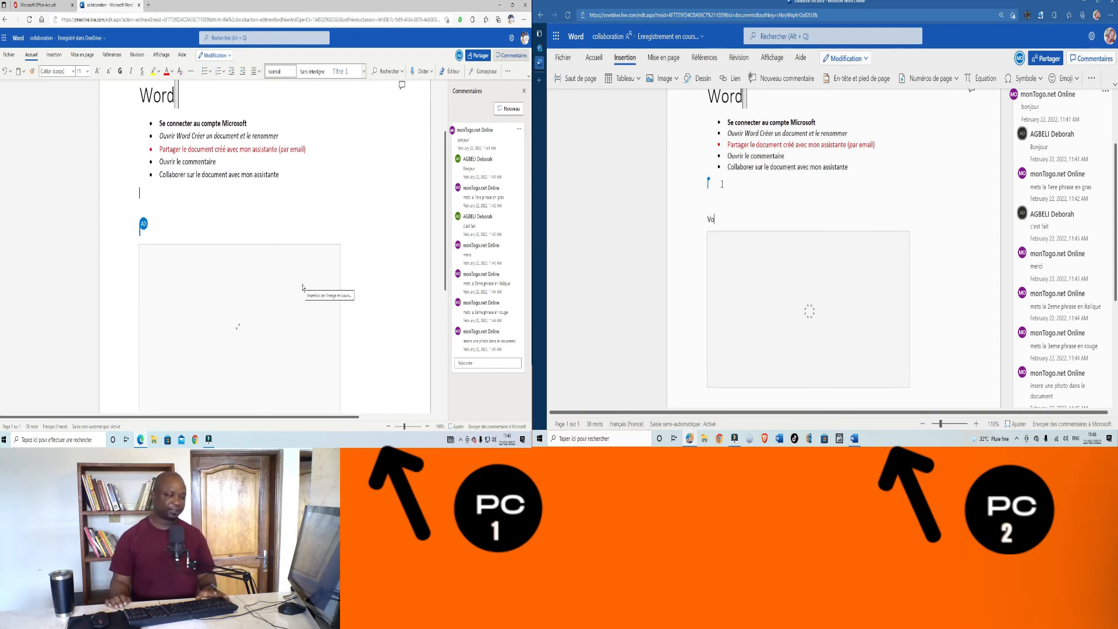
pyautogui.write('ici')
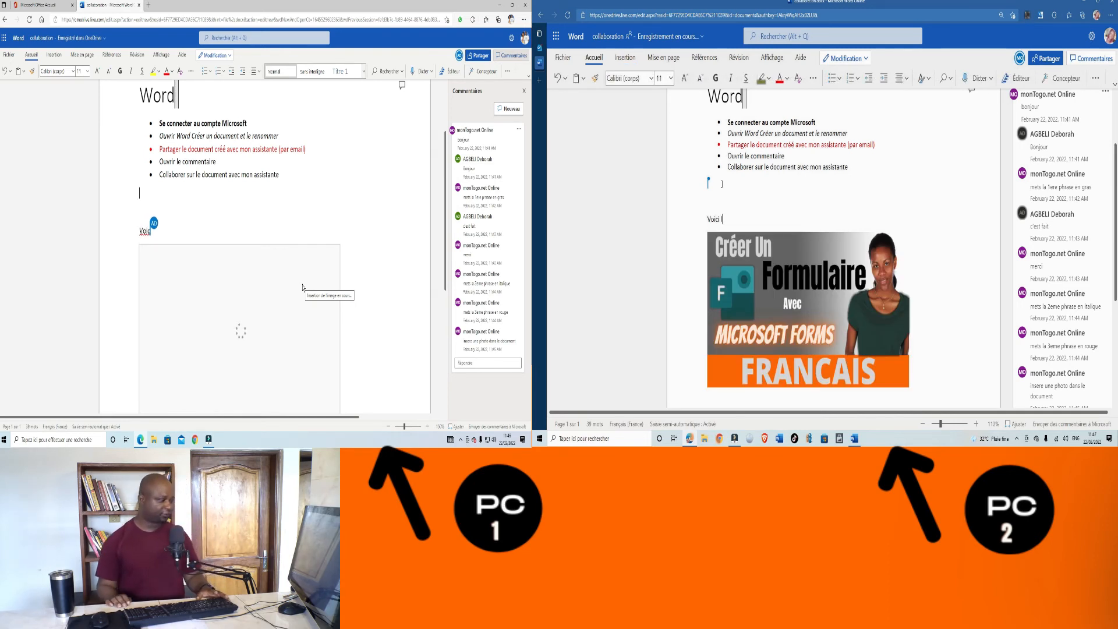
pyautogui.write(' la ')
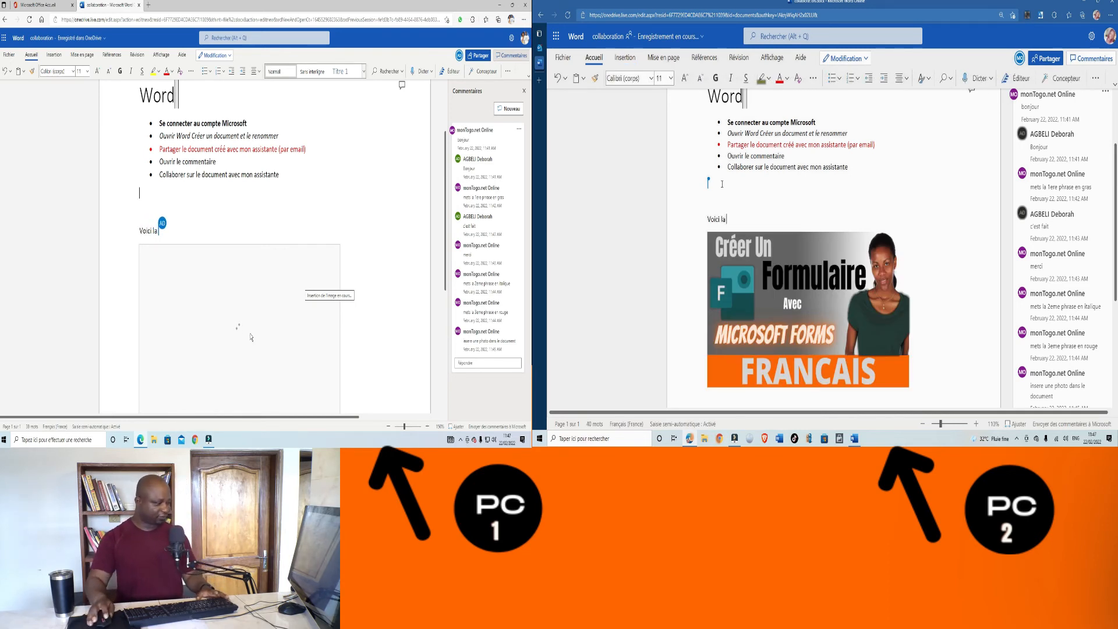
pyautogui.write('pho')
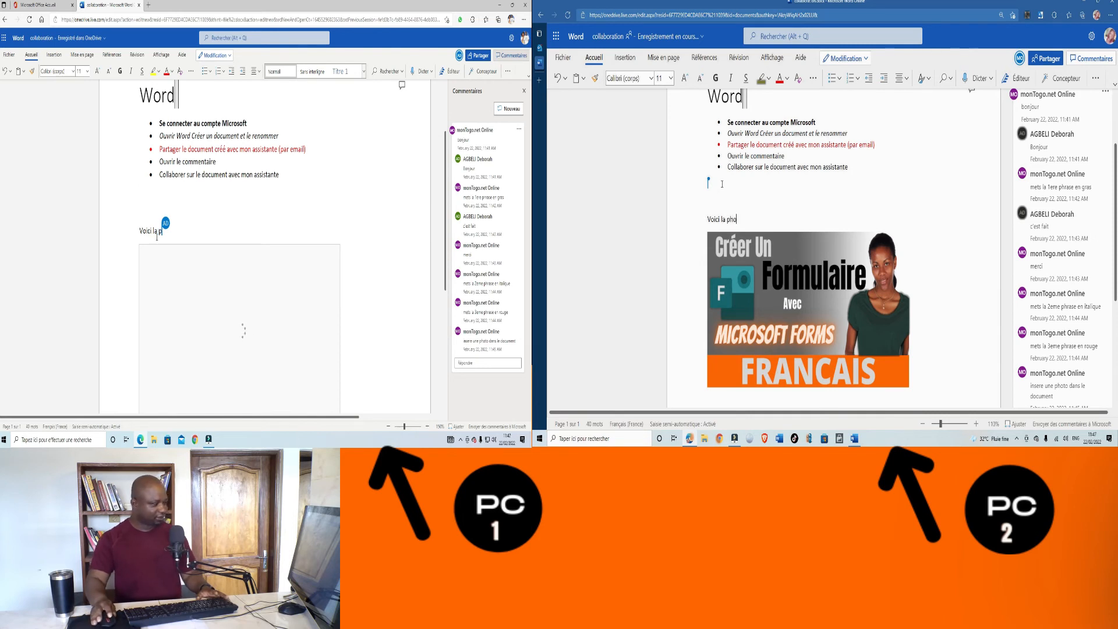
pyautogui.write('t')
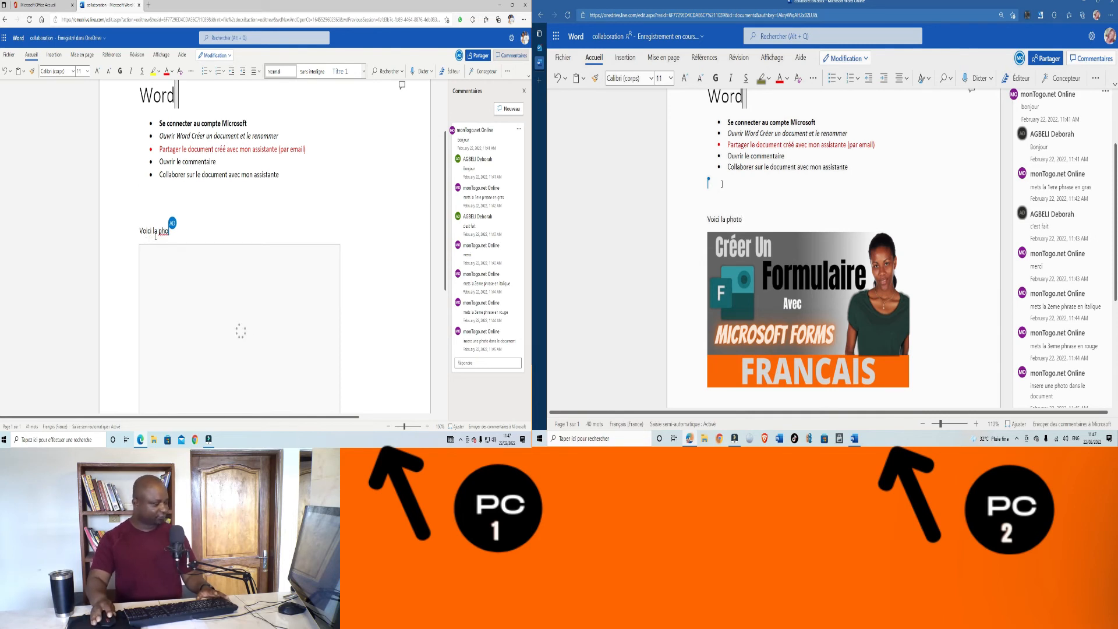
pyautogui.write('o')
# Step: Add a new line between "Voici la photo" and the image reading "Creerun formulaire"
pyautogui.press('Return')
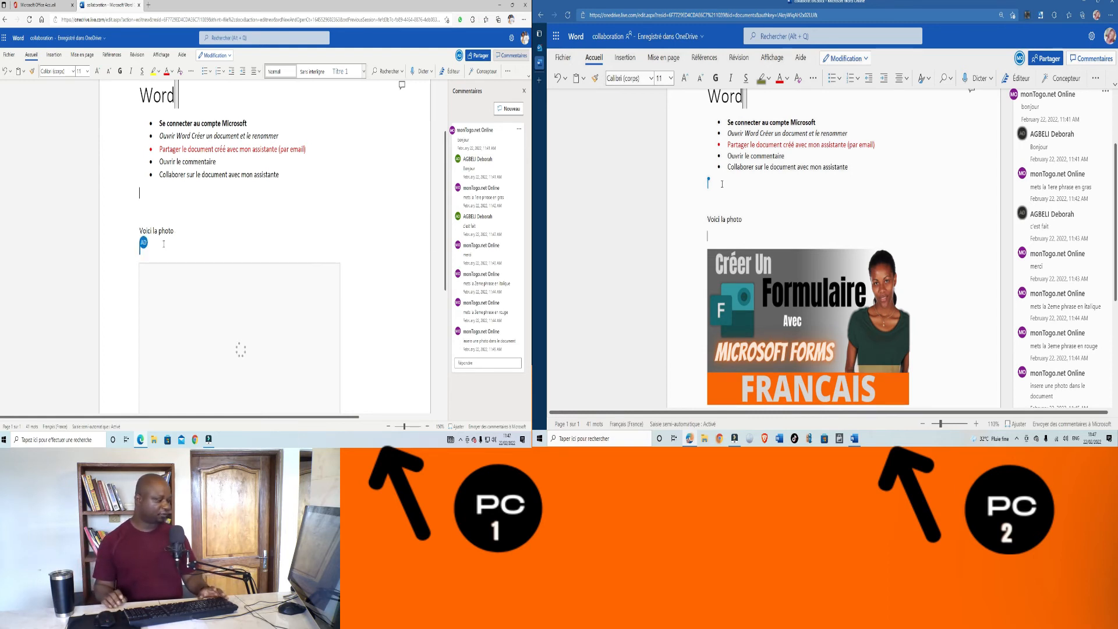
pyautogui.write('Cr')
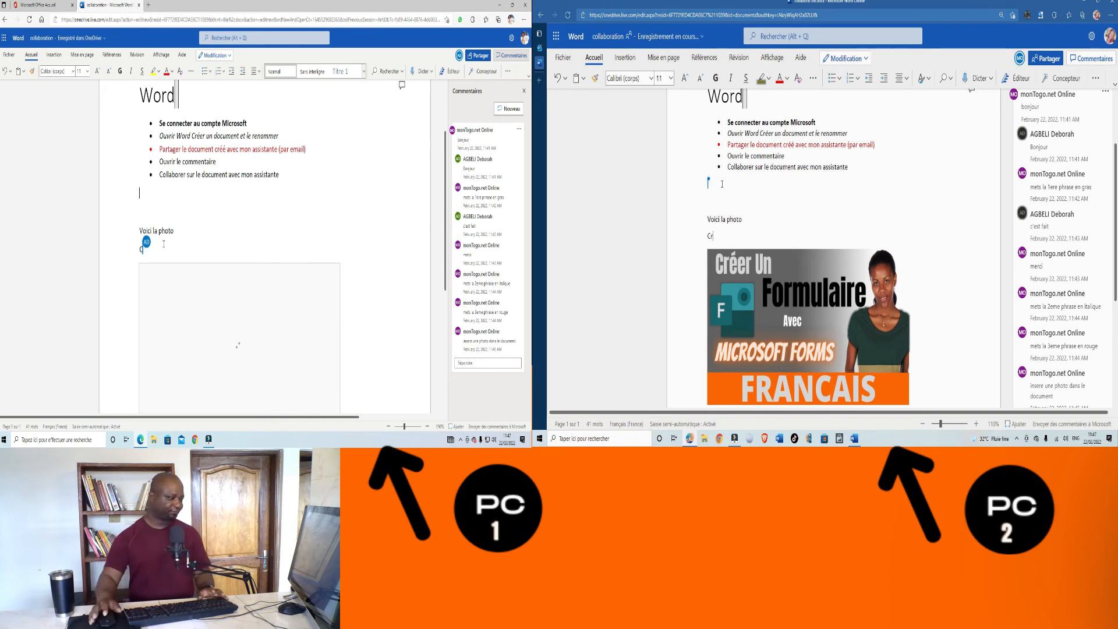
pyautogui.write('eer')
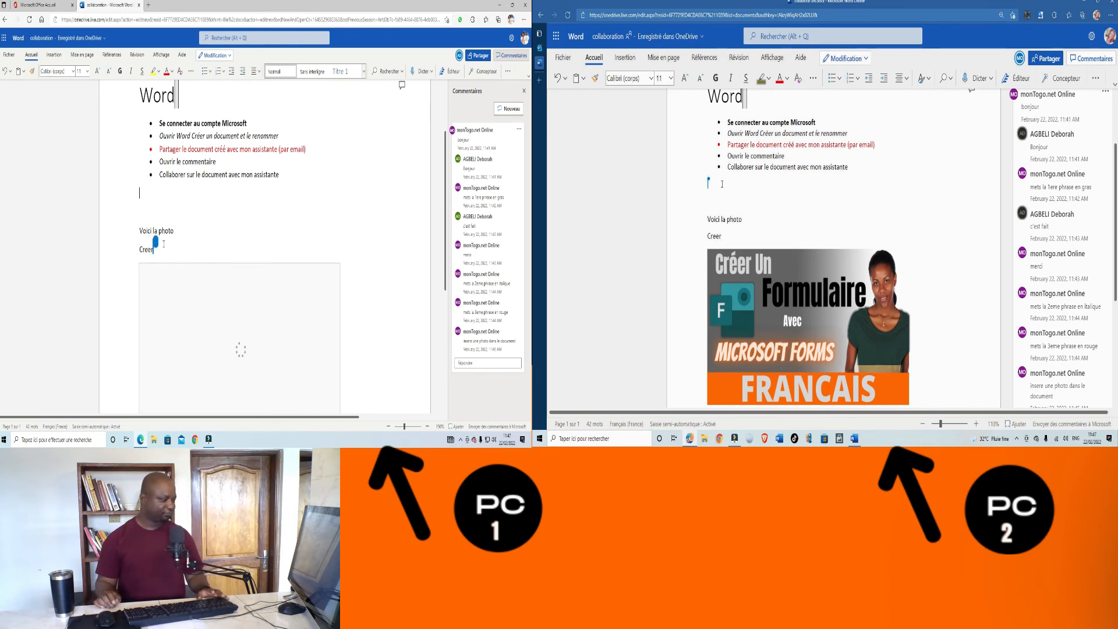
pyautogui.write('un')
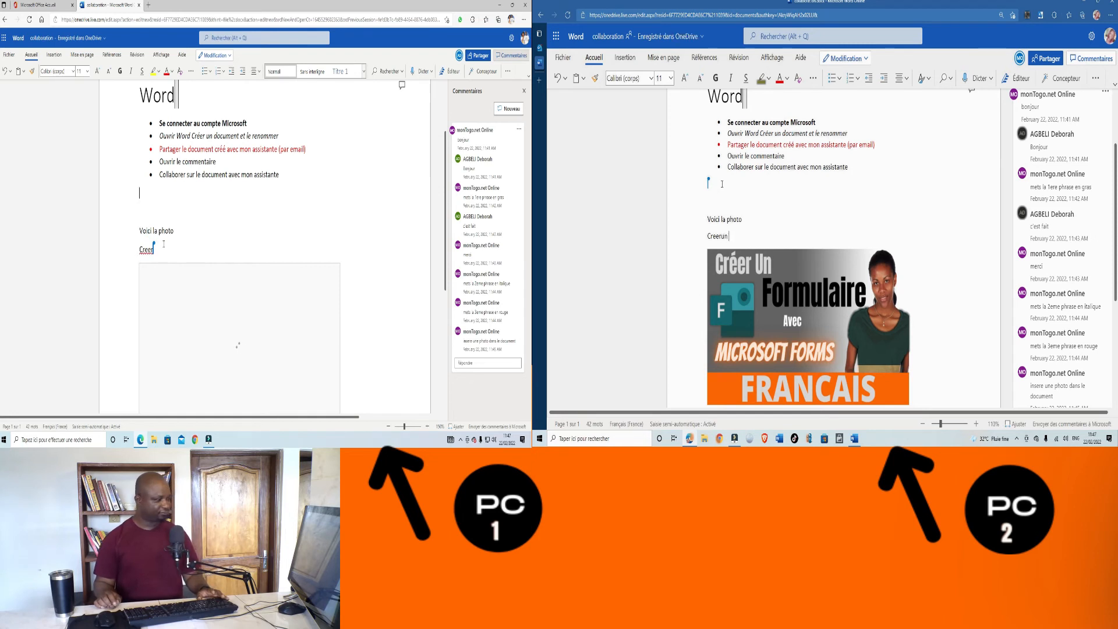
pyautogui.write(' for')
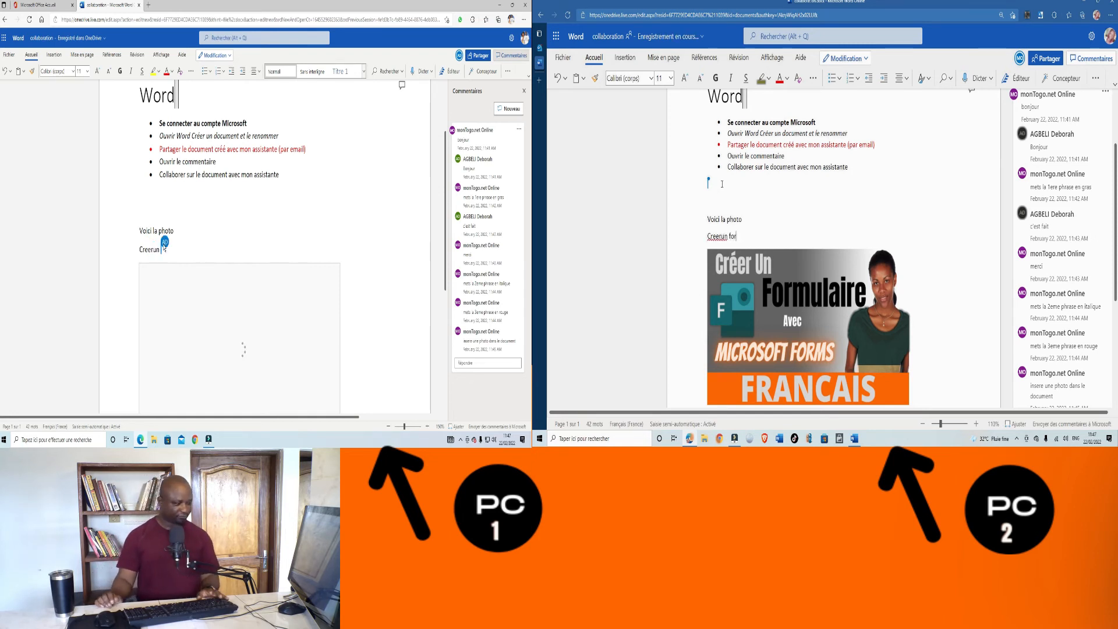
pyautogui.write('mu')
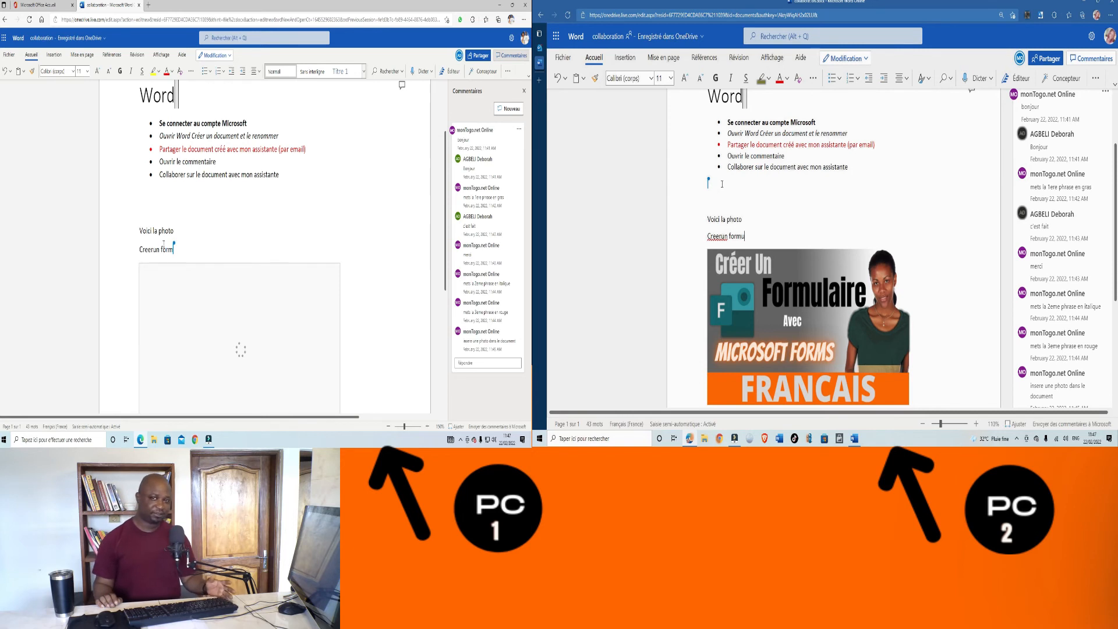
pyautogui.write('laire')
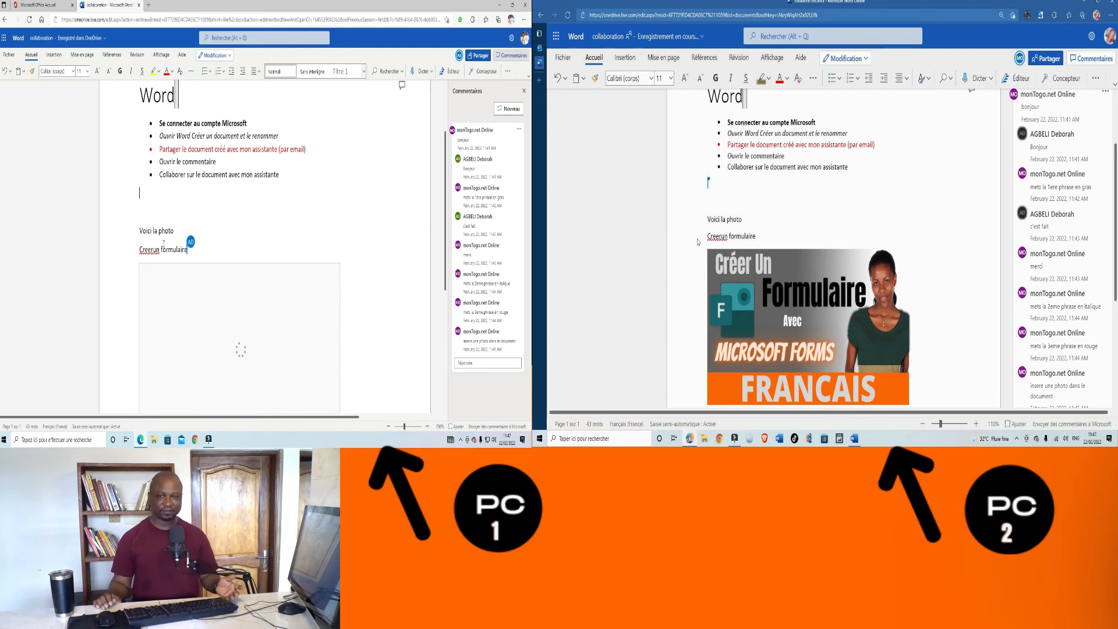
# Step: Correct the misspelled word "Creerun" in the line above the image to "Créer un"
pyautogui.click(719, 236)
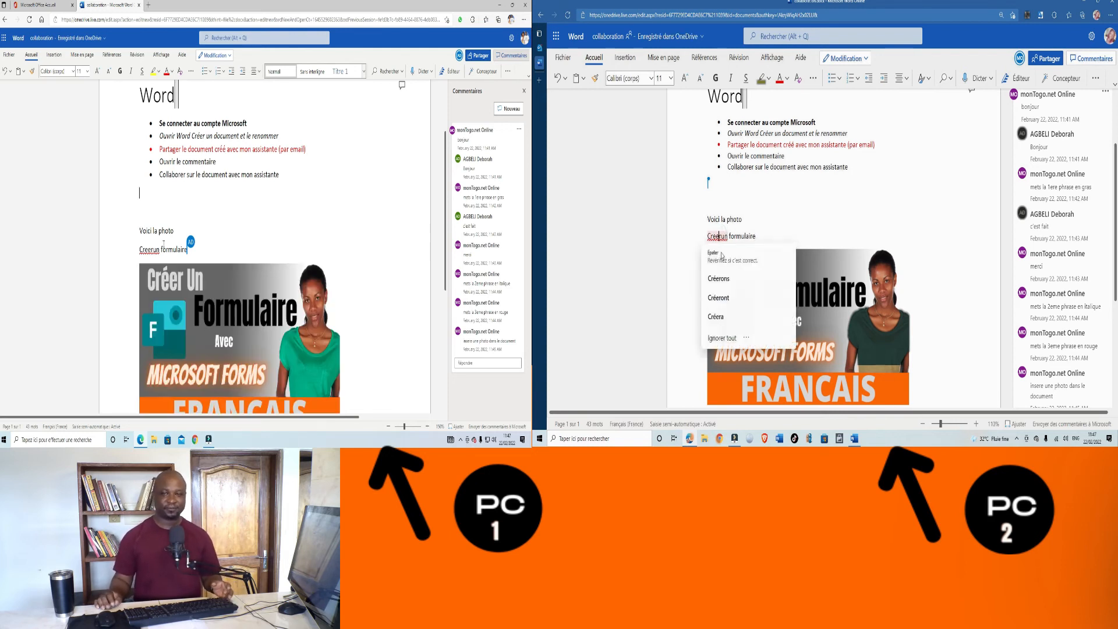
pyautogui.click(731, 252)
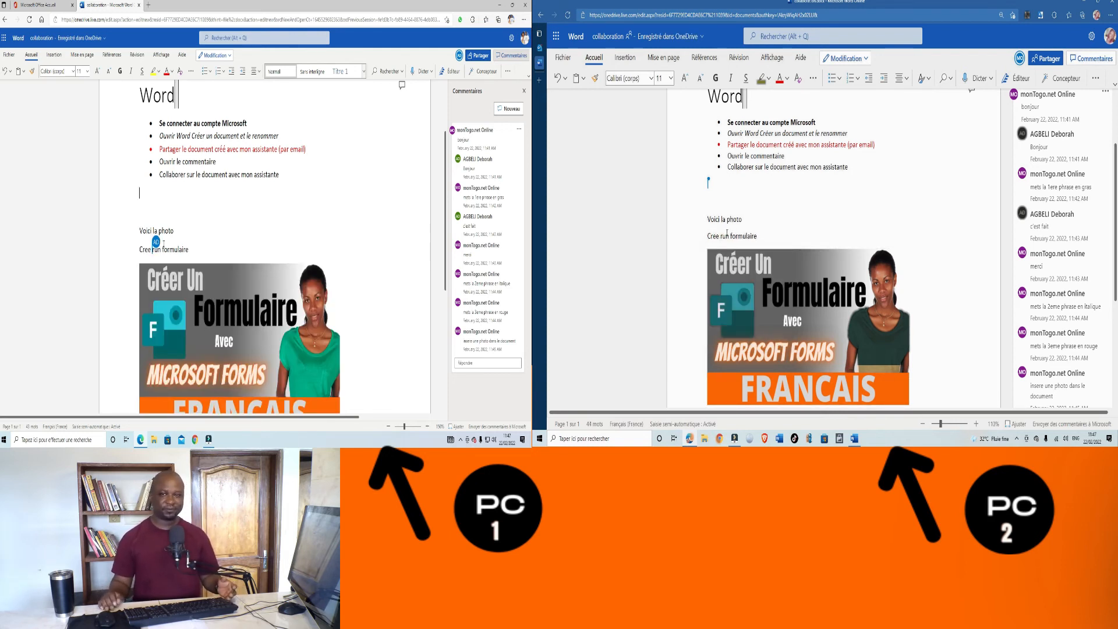
pyautogui.press('BackSpace')
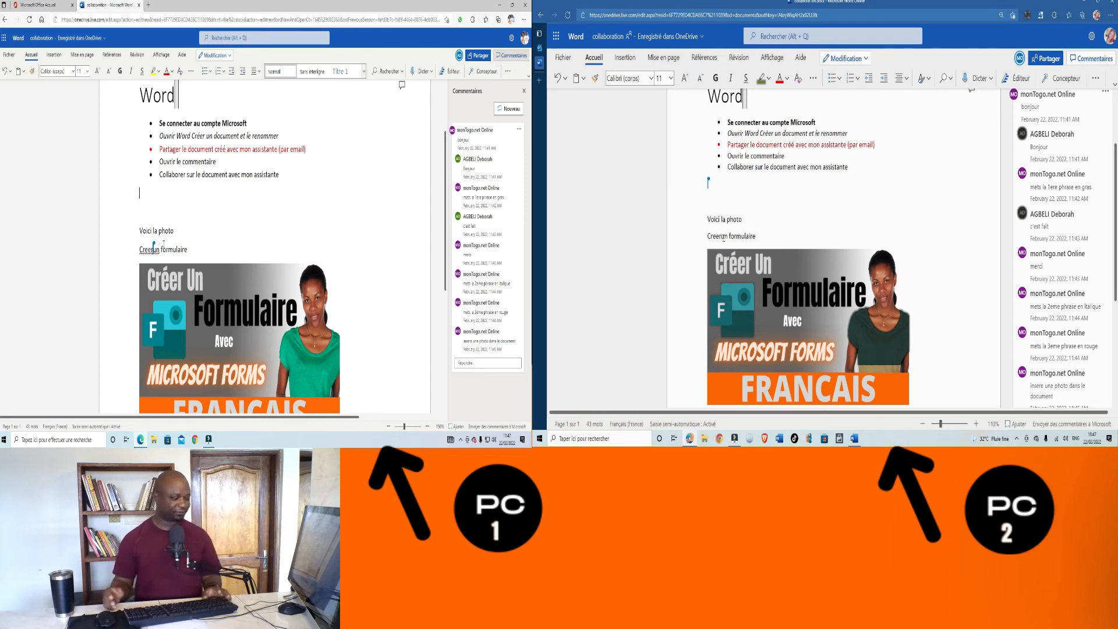
# Step: Complete the line above the image with "avec Microsoft Forms" after "Créer un formulaire"
pyautogui.click(759, 237)
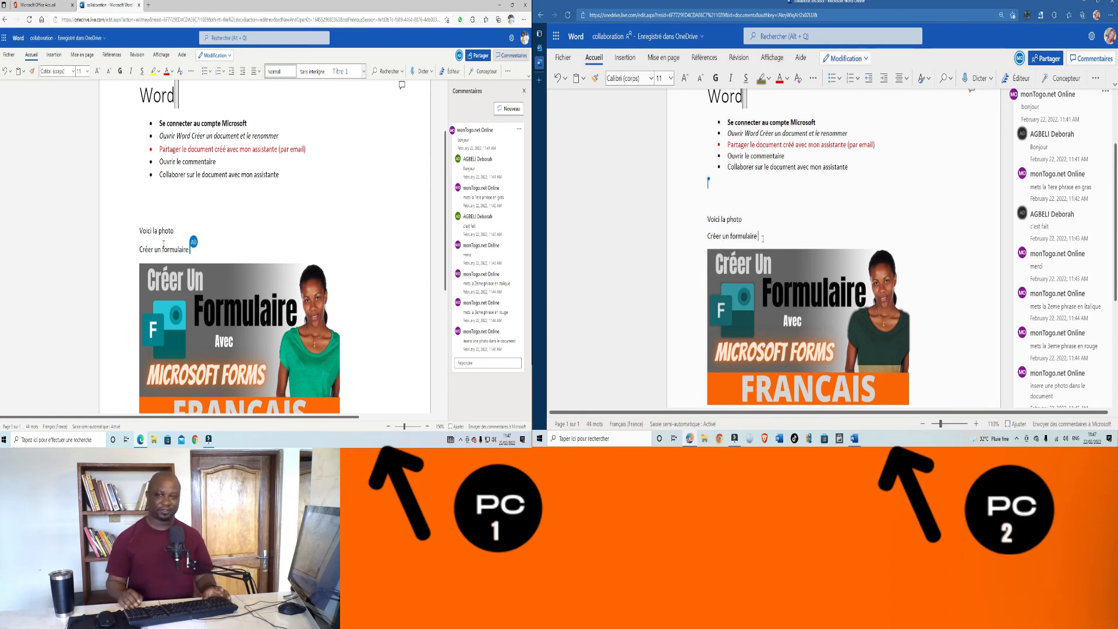
pyautogui.write('avec')
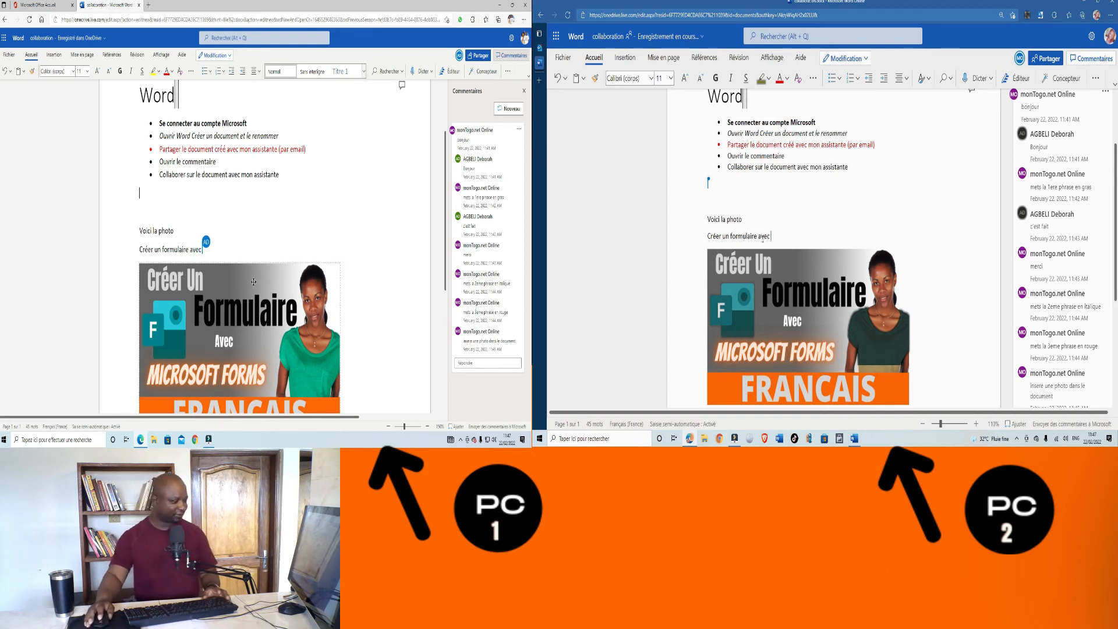
pyautogui.write('Mic')
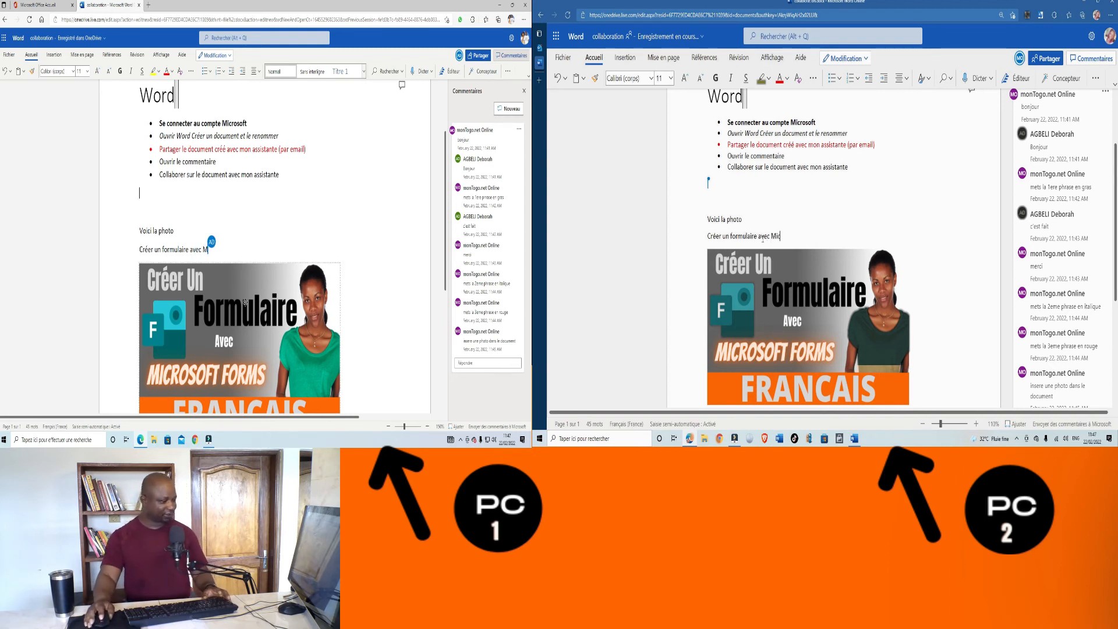
pyautogui.write('ros')
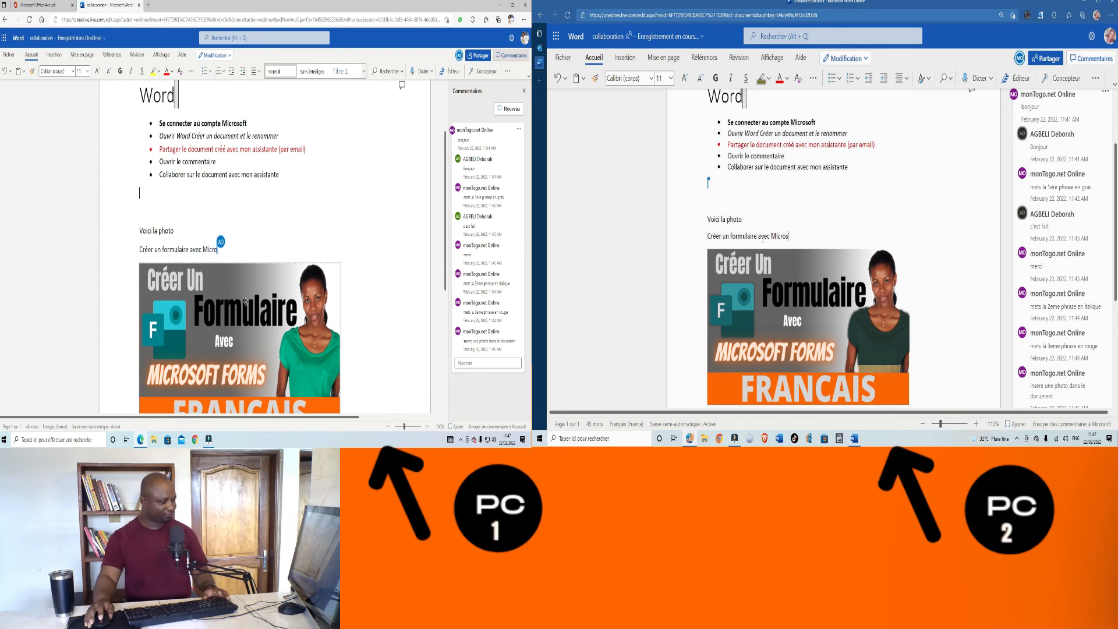
pyautogui.write('oft For')
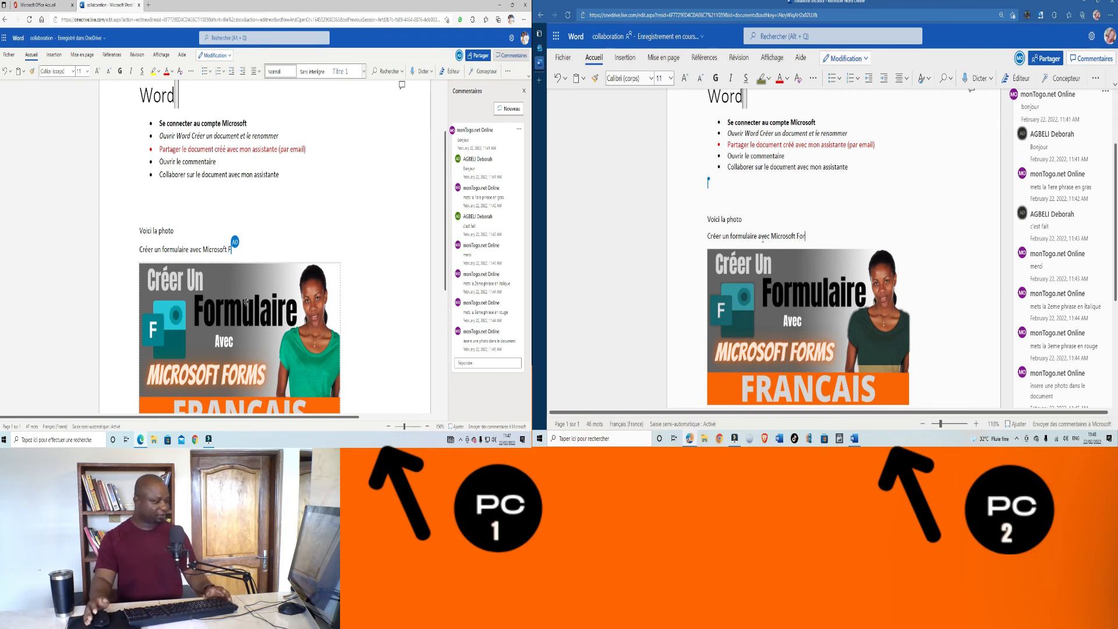
pyautogui.write('ms')
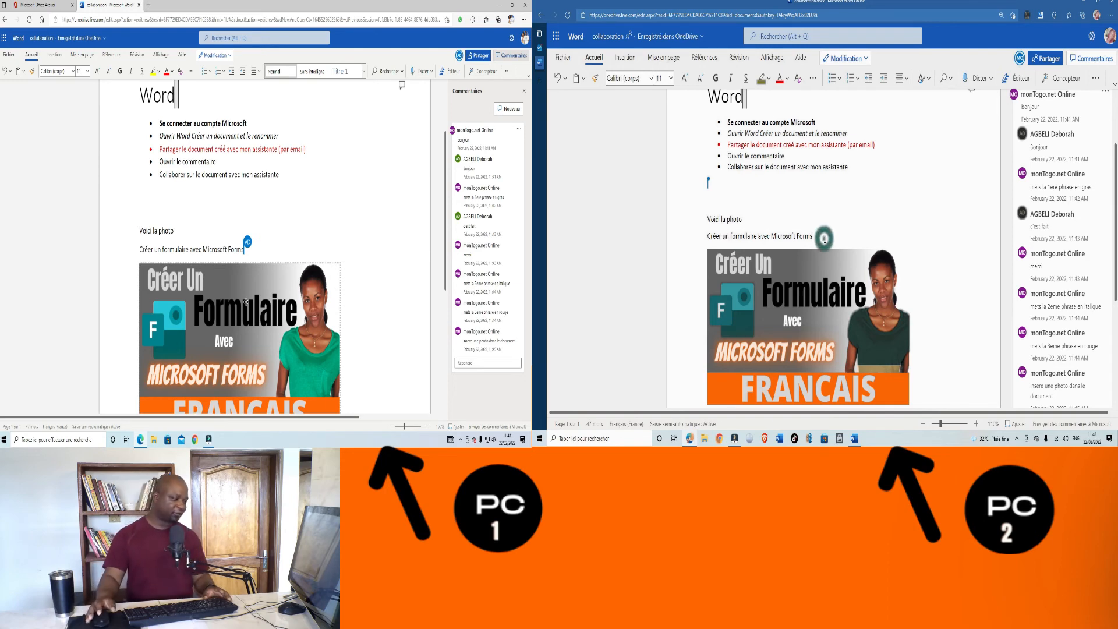
pyautogui.press('Return')
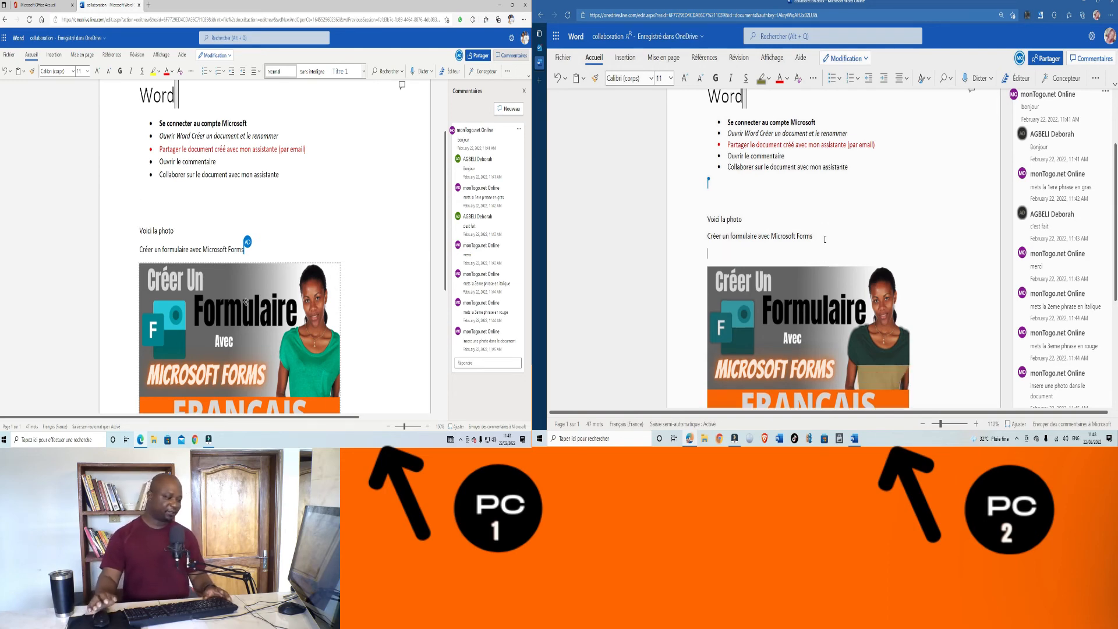
pyautogui.scroll(-1, 827, 240)
pyautogui.scroll(2, 838, 242)
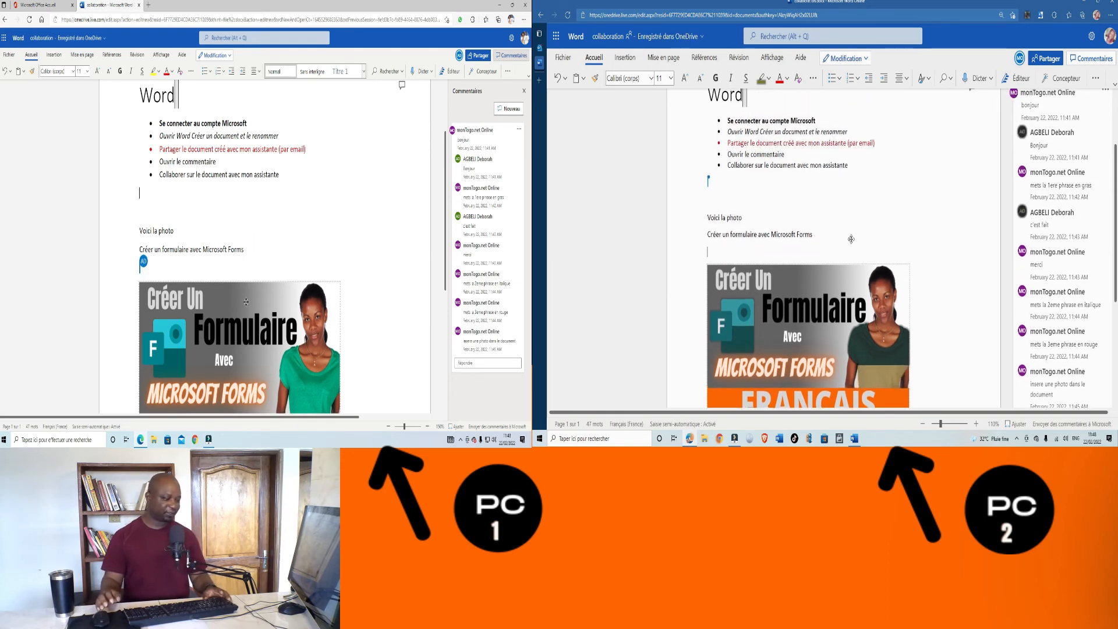
pyautogui.press('BackSpace')
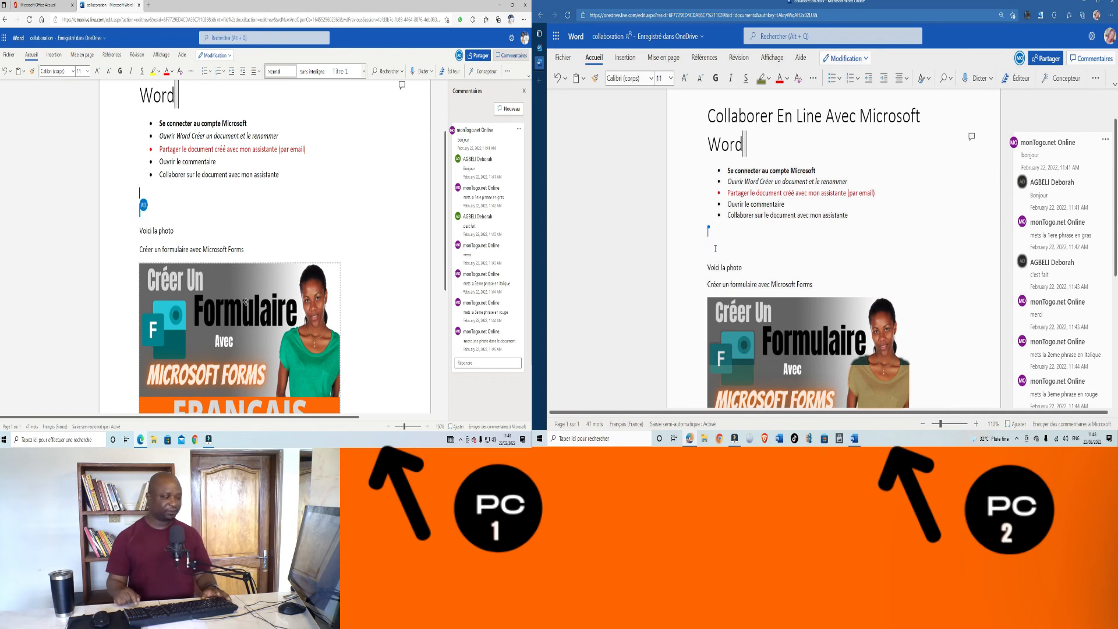
# Step: Remove the empty lines above "Voici la photo" and add an empty bullet below "Collaborer sur le document avec mon assistante"
pyautogui.press('BackSpace')
pyautogui.press('BackSpace')
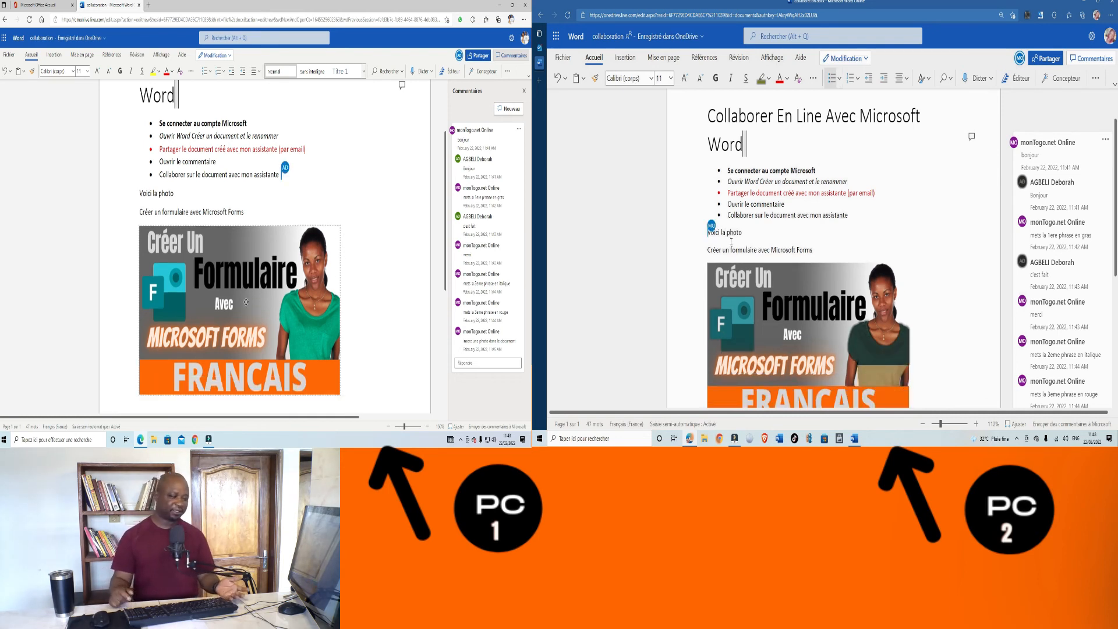
pyautogui.press('Return')
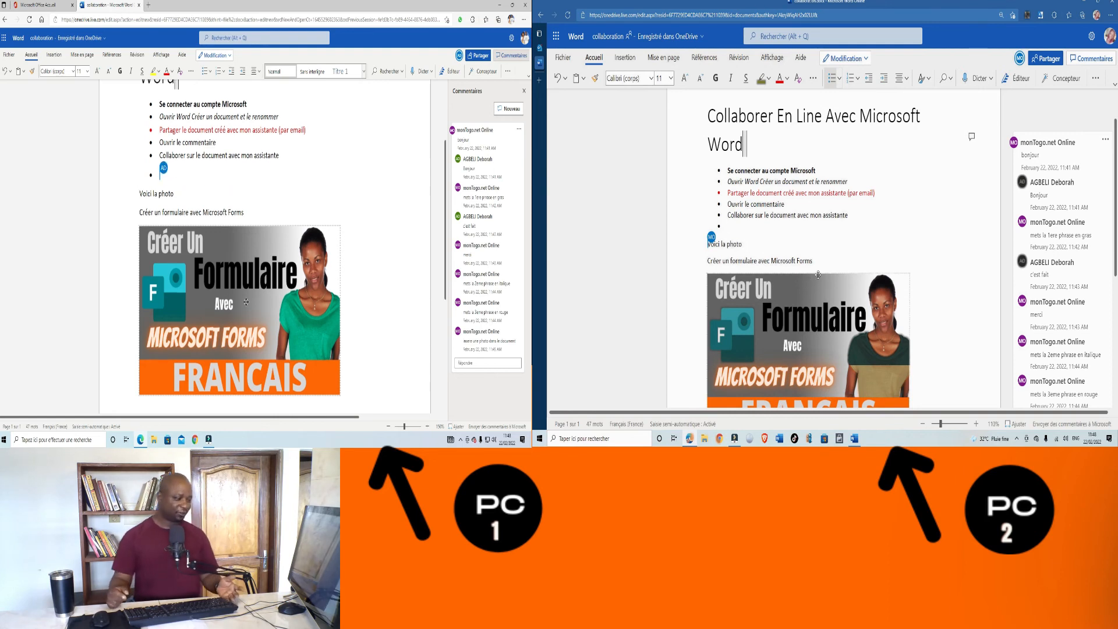
pyautogui.scroll(-1, 817, 270)
pyautogui.scroll(1, 819, 263)
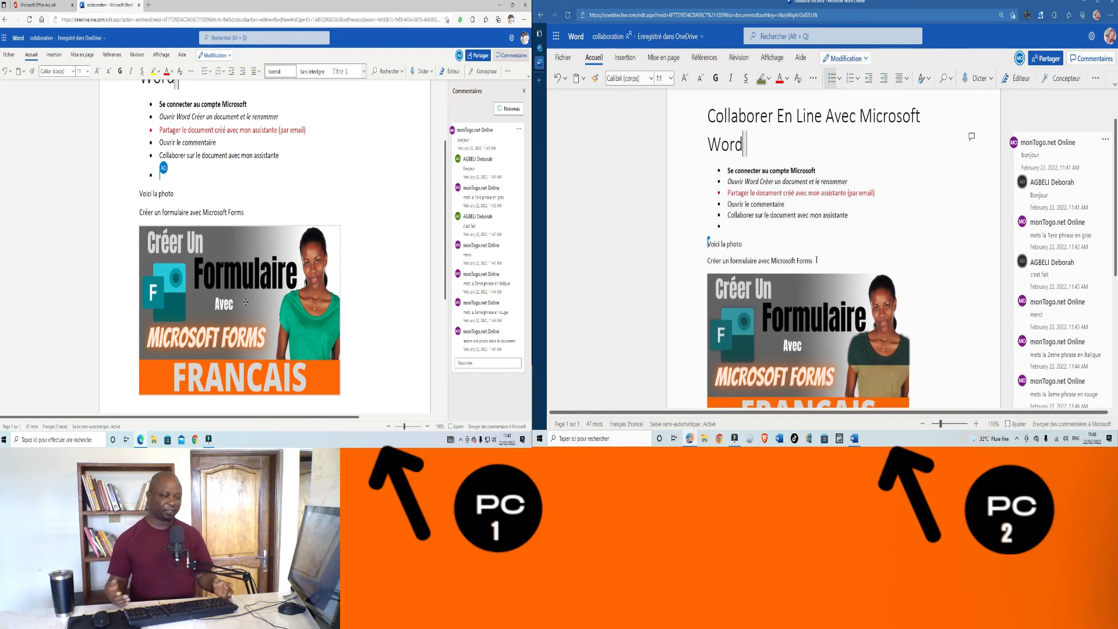
pyautogui.moveTo(816, 260); pyautogui.dragTo(709, 269)
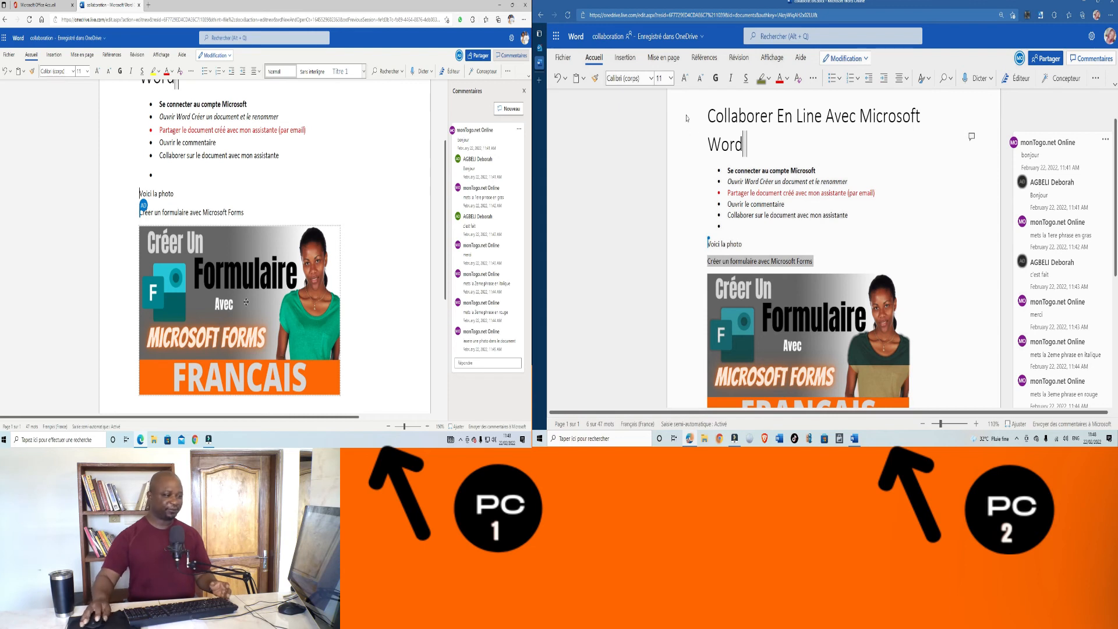
pyautogui.click(475, 340)
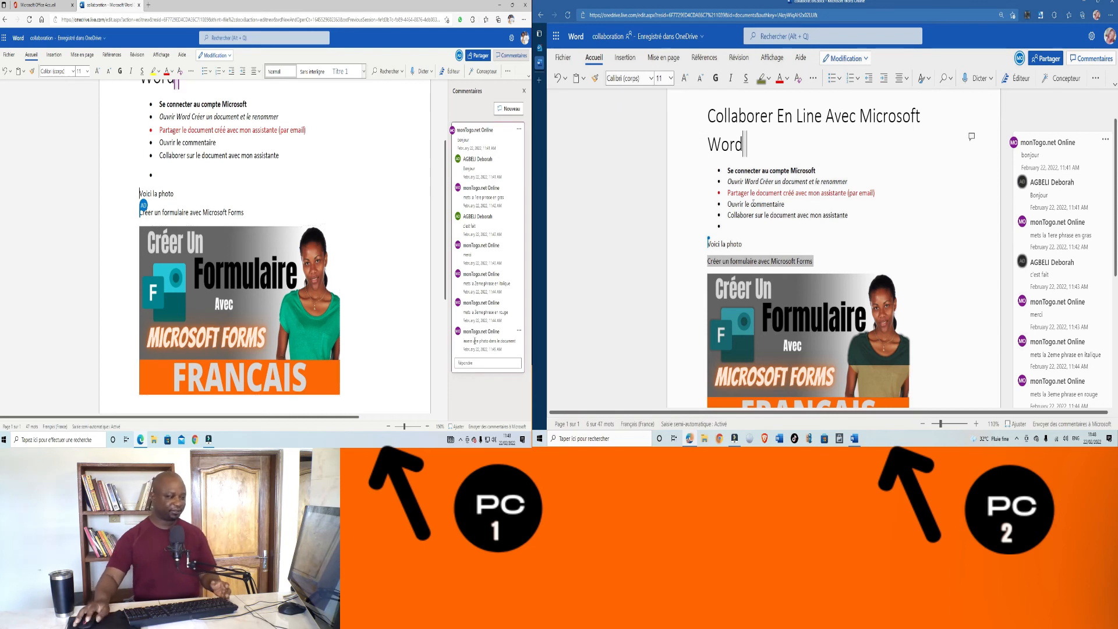
pyautogui.scroll(-2, 337, 286)
pyautogui.click(818, 261)
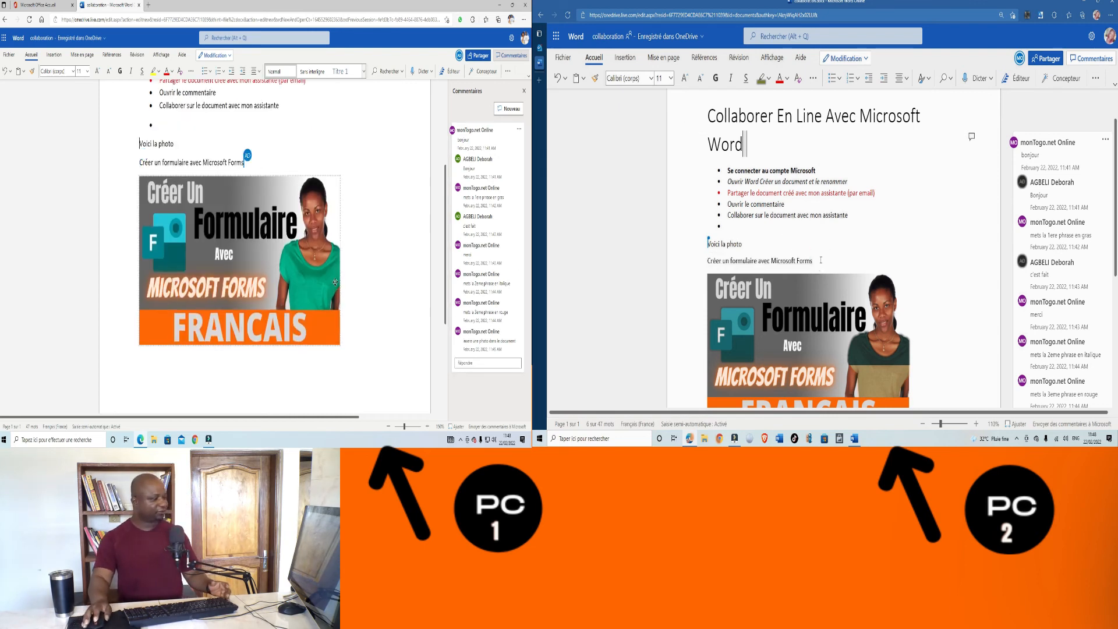
pyautogui.scroll(2, 335, 282)
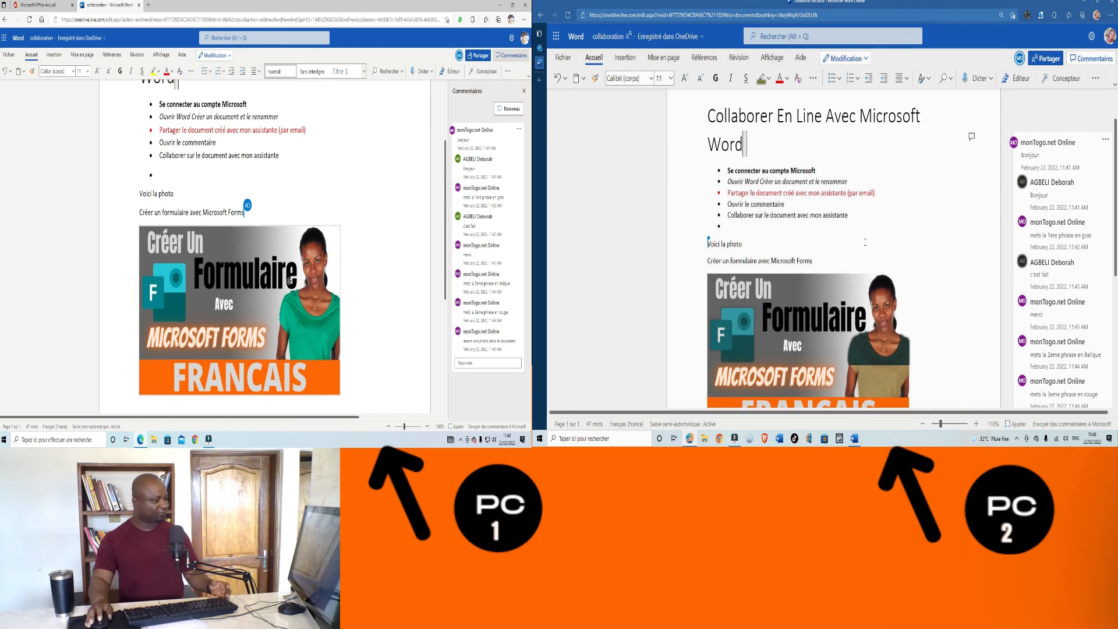
# Step: From the first computer, centre the inserted image horizontally on the page
pyautogui.scroll(2, 288, 281)
pyautogui.click(251, 300)
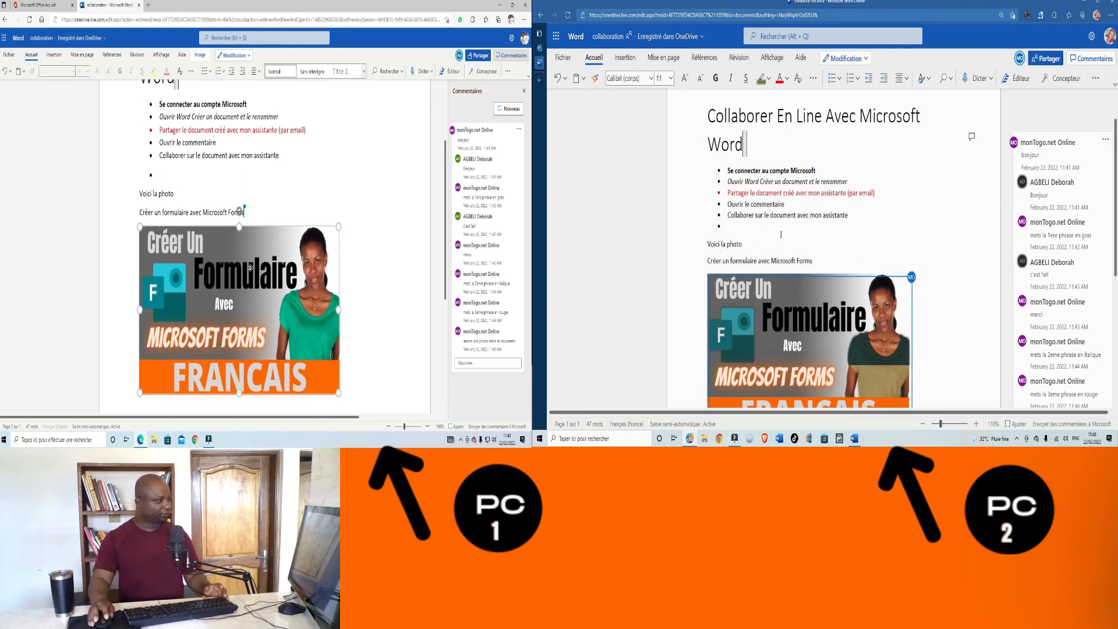
pyautogui.click(256, 71)
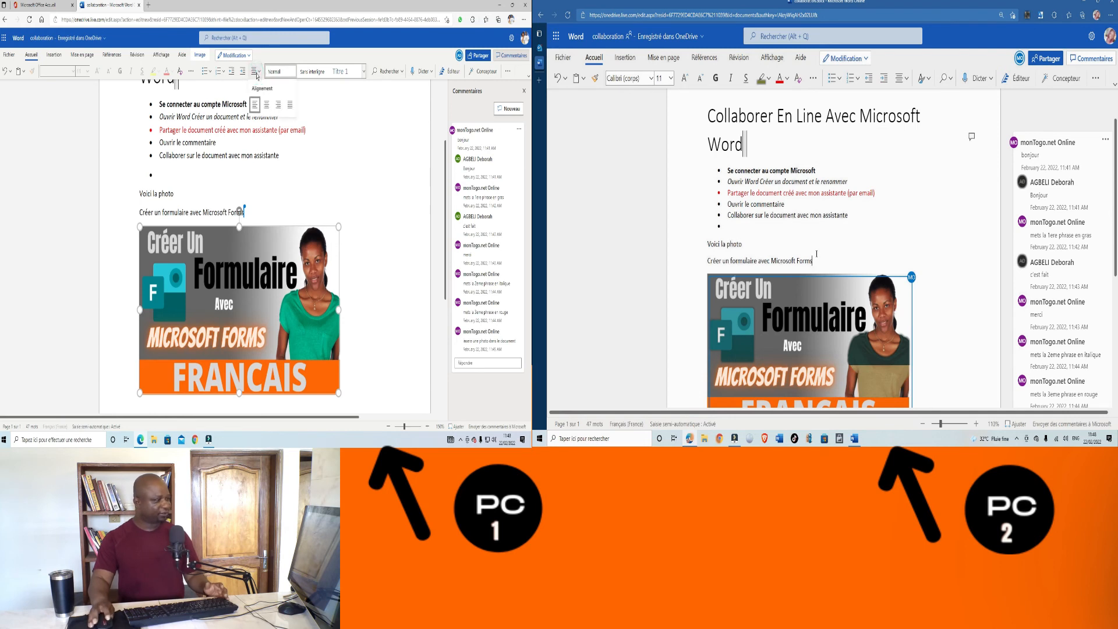
pyautogui.click(267, 105)
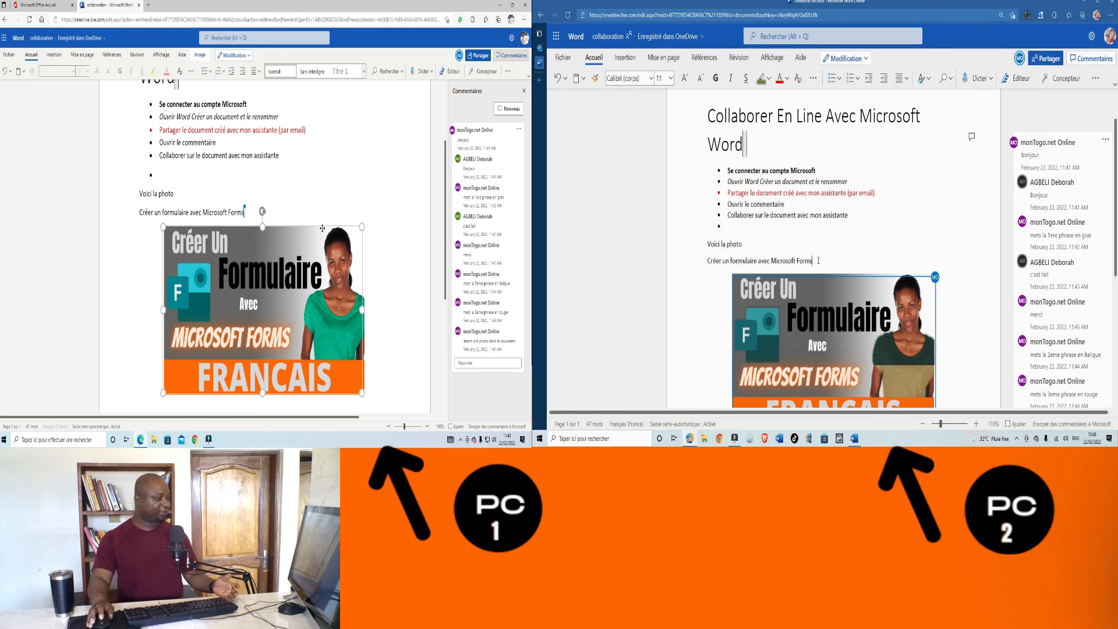
pyautogui.scroll(2, 325, 238)
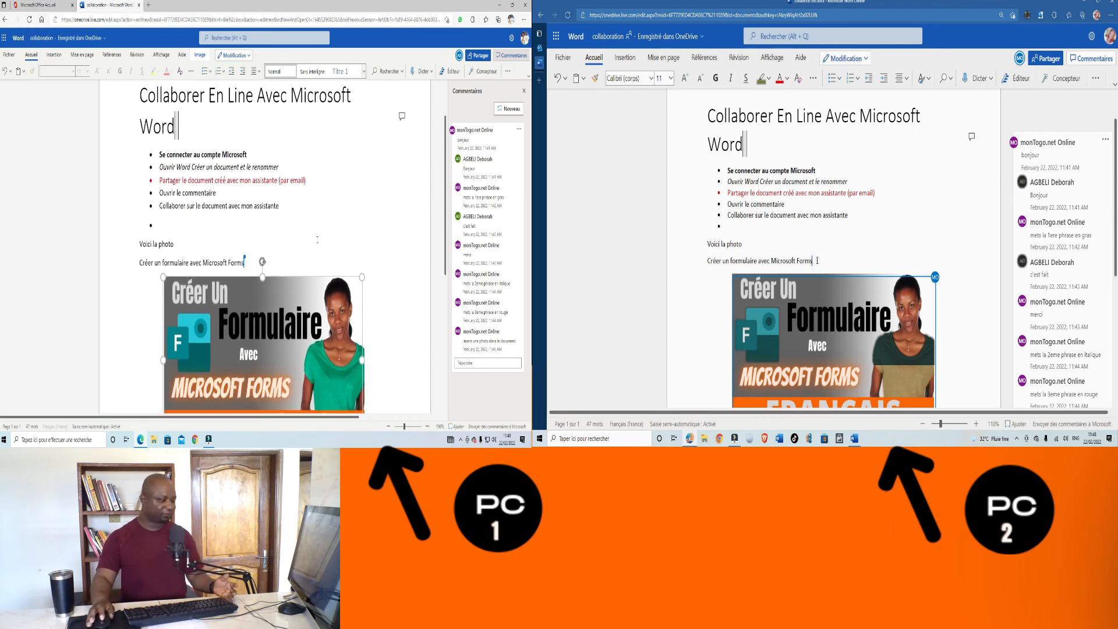
pyautogui.scroll(1, 318, 239)
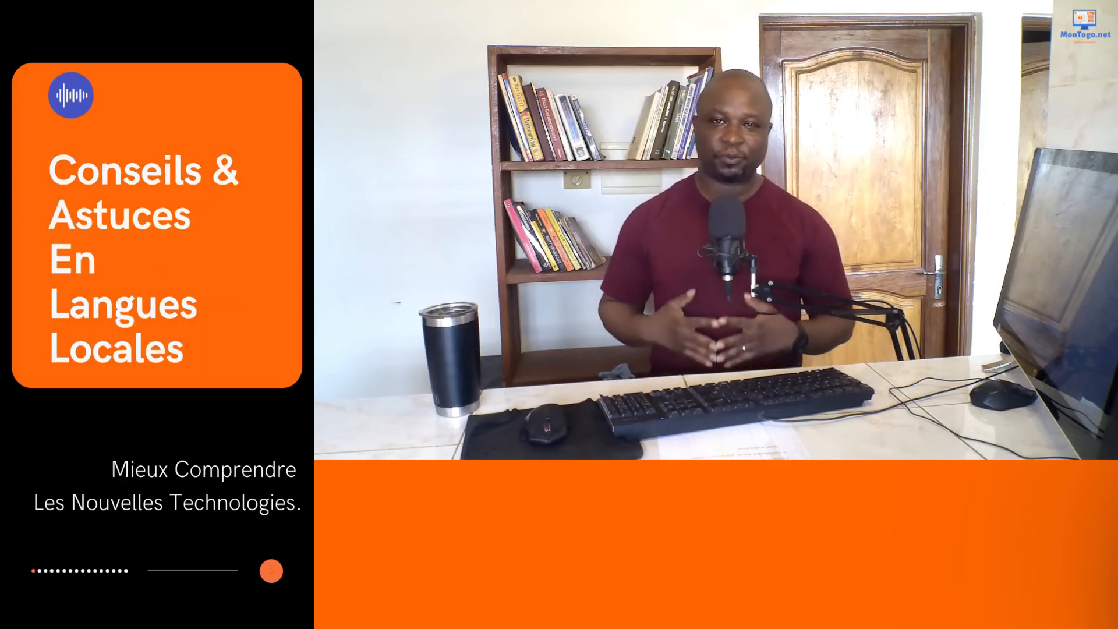